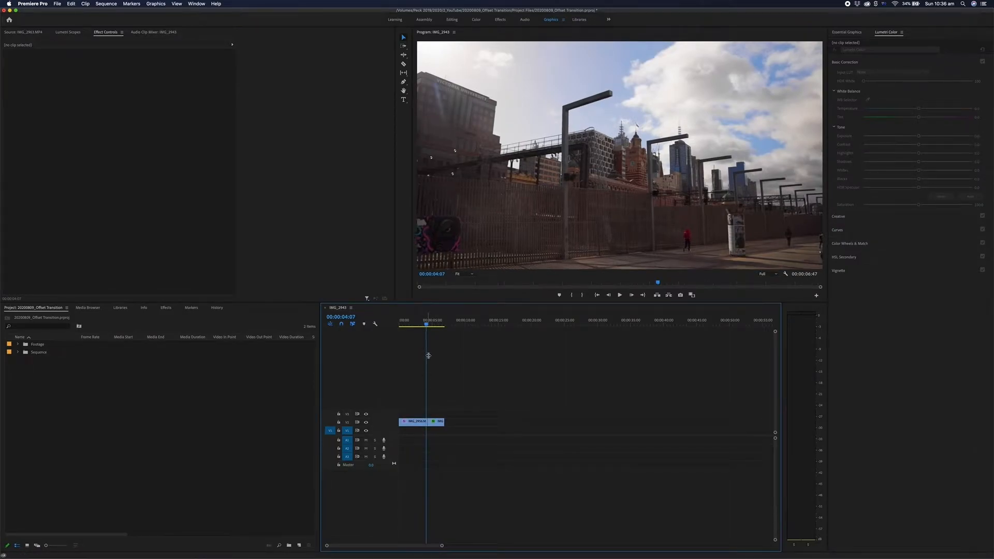
Move the playhead just past the cut and create a 1920 × 1080 adjustment layer in the project
drag(429, 356, 430, 358)
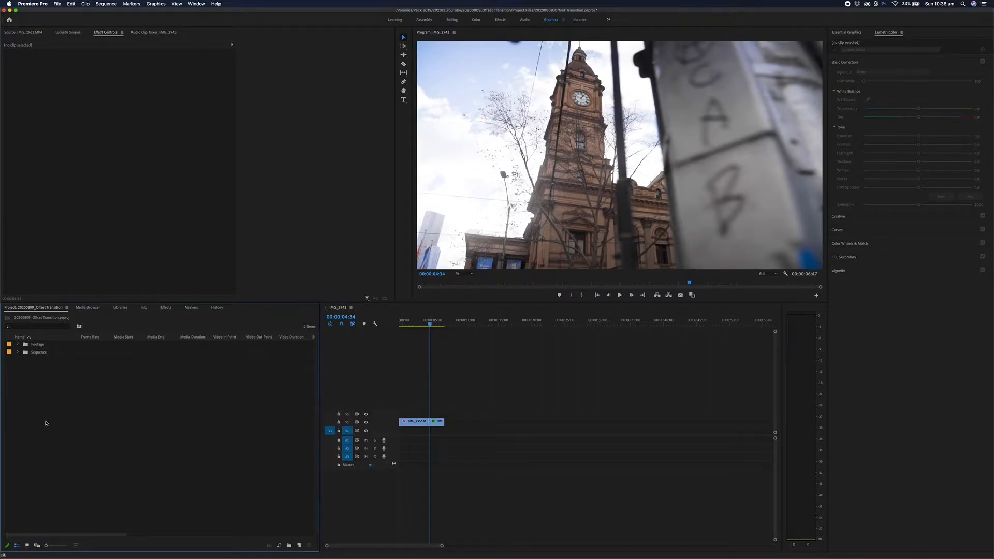
right_click(15, 390)
mouse_move(53, 417)
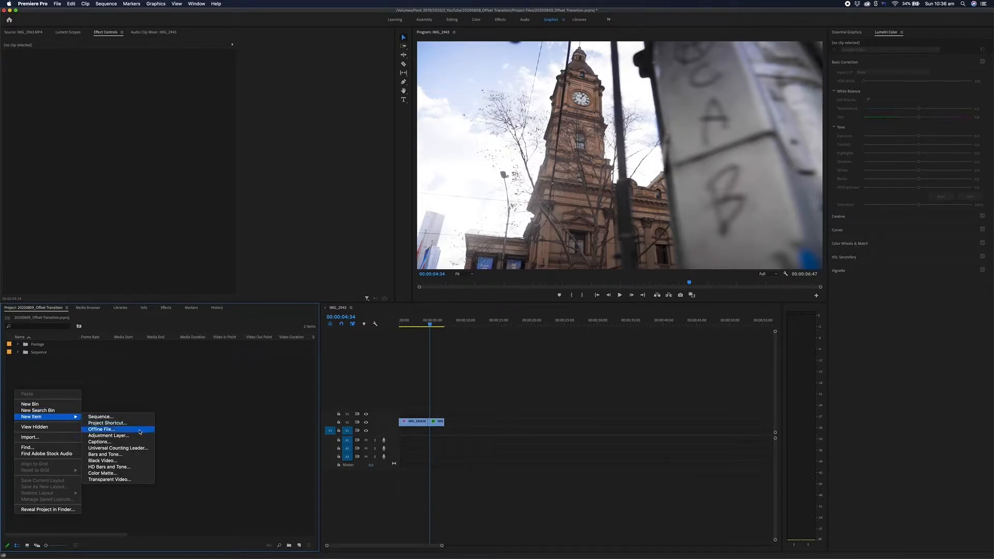
click(134, 440)
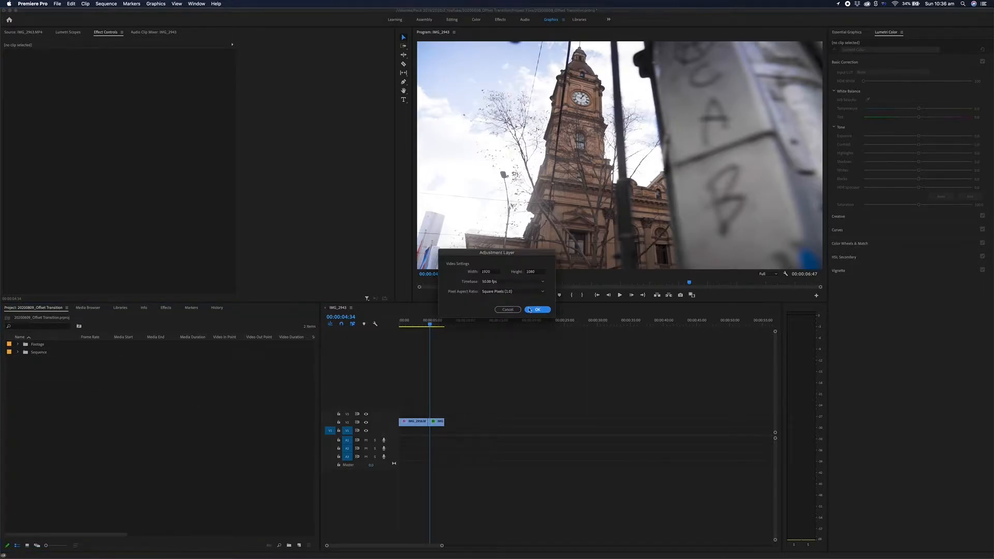
click(537, 310)
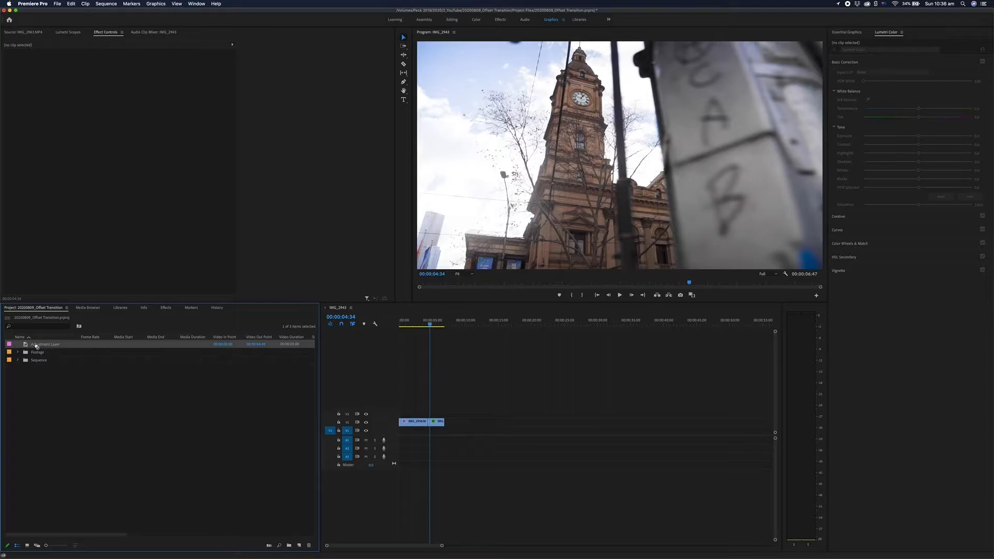
Place the adjustment layer on the empty video track above the two clips so that it overlaps the cut
drag(35, 344, 419, 413)
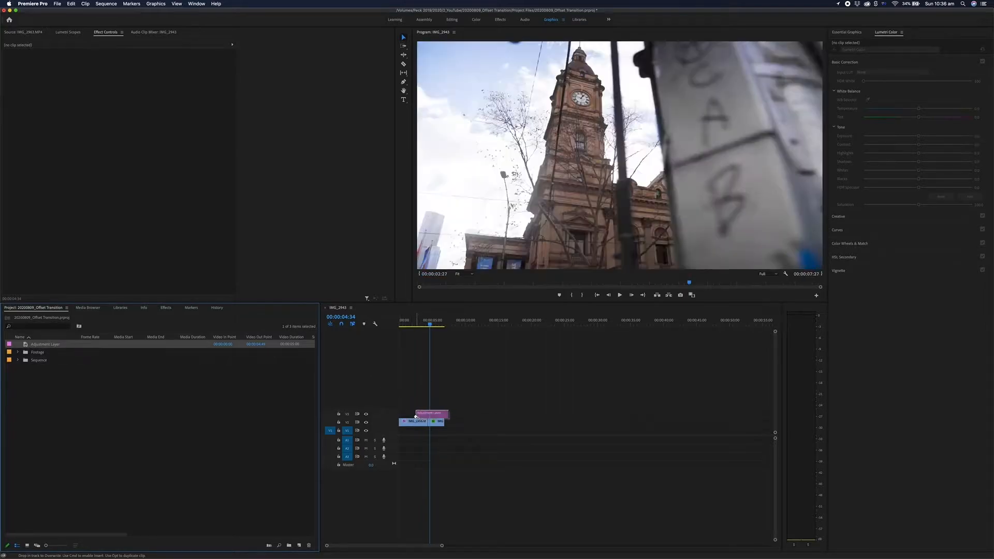
key(equal)
key(equal)
key(equal)
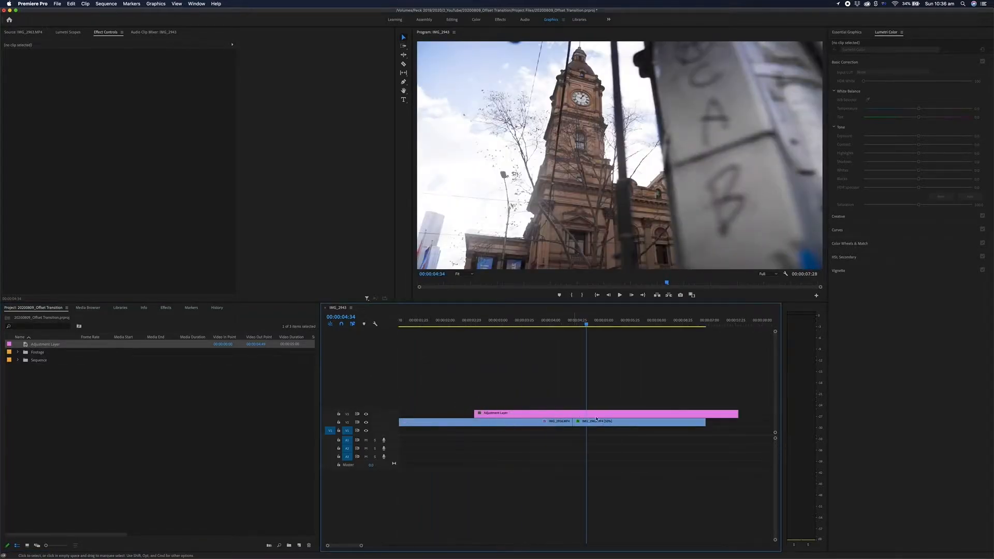
Trim both ends of the adjustment layer and centre it over the cut between the two clips
drag(737, 414, 637, 415)
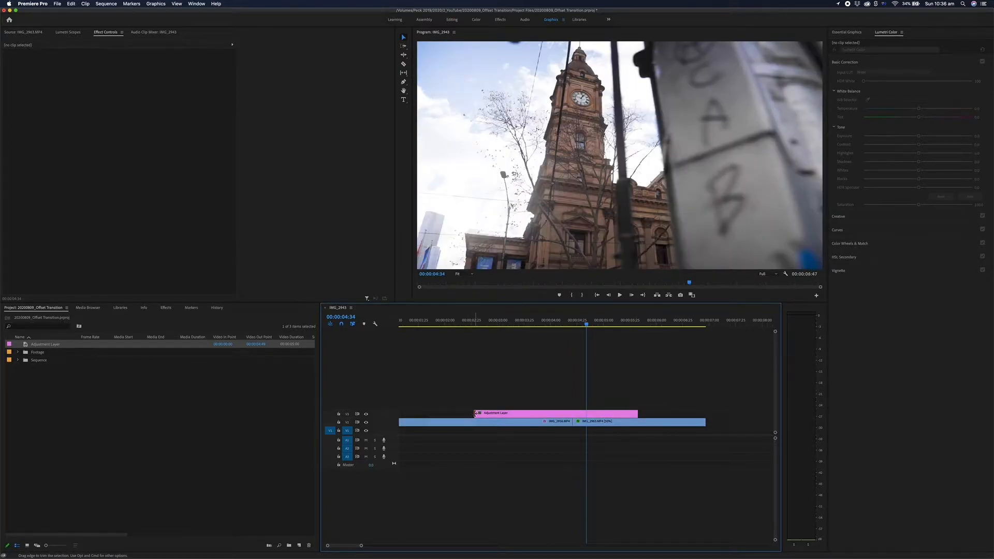
drag(474, 414, 525, 414)
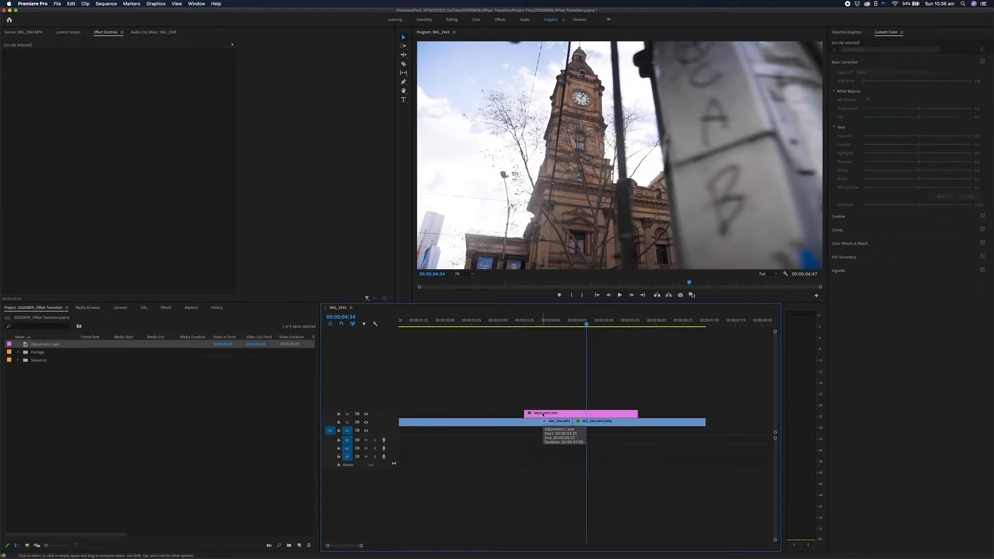
drag(543, 414, 538, 415)
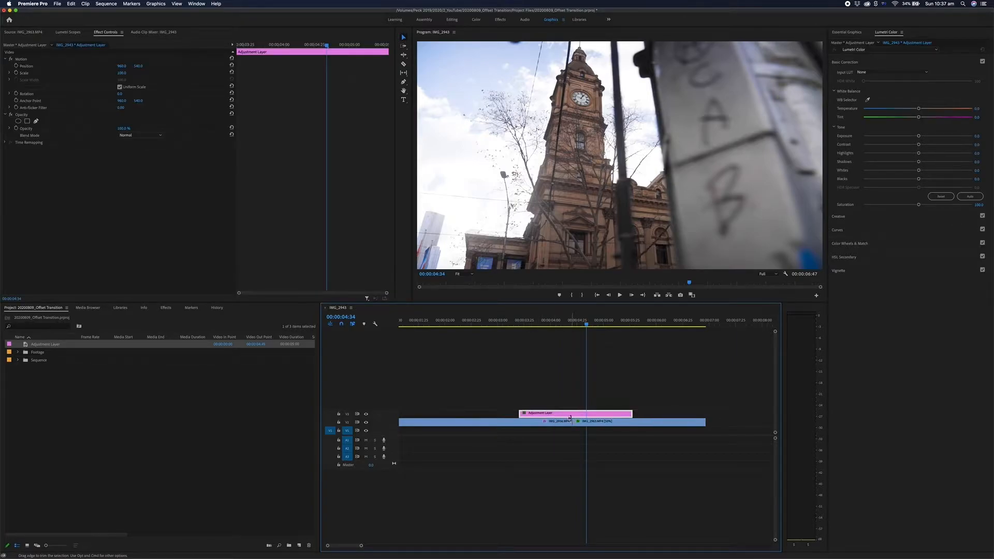
drag(572, 416, 585, 417)
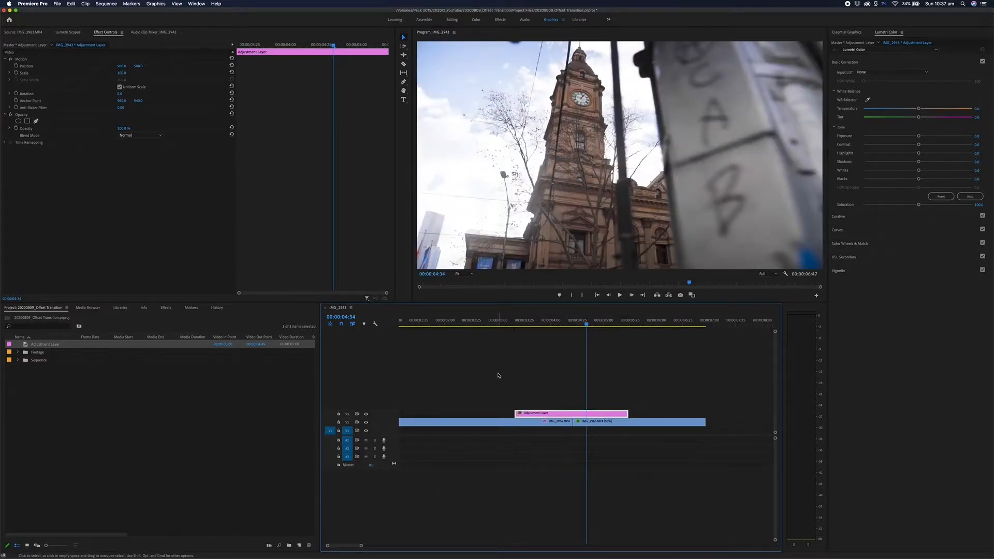
Search the effects for "offs" and apply the Offset distort effect to the adjustment layer
click(164, 308)
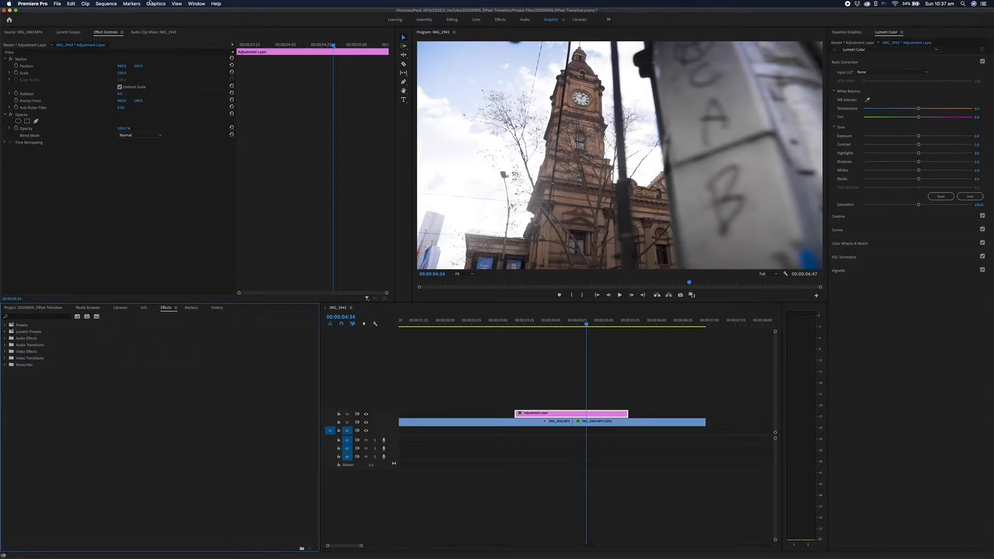
click(198, 4)
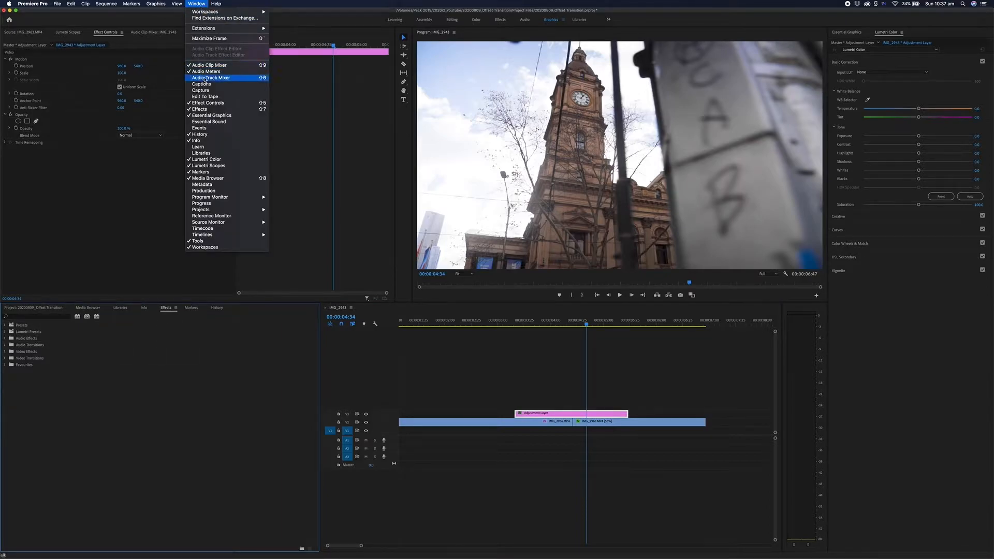
click(226, 111)
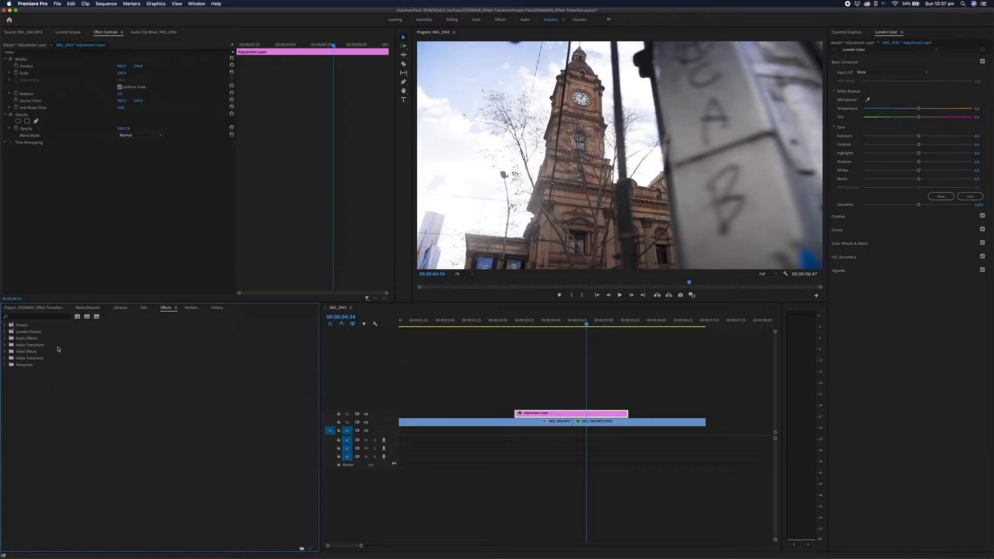
click(38, 317)
text(offs)
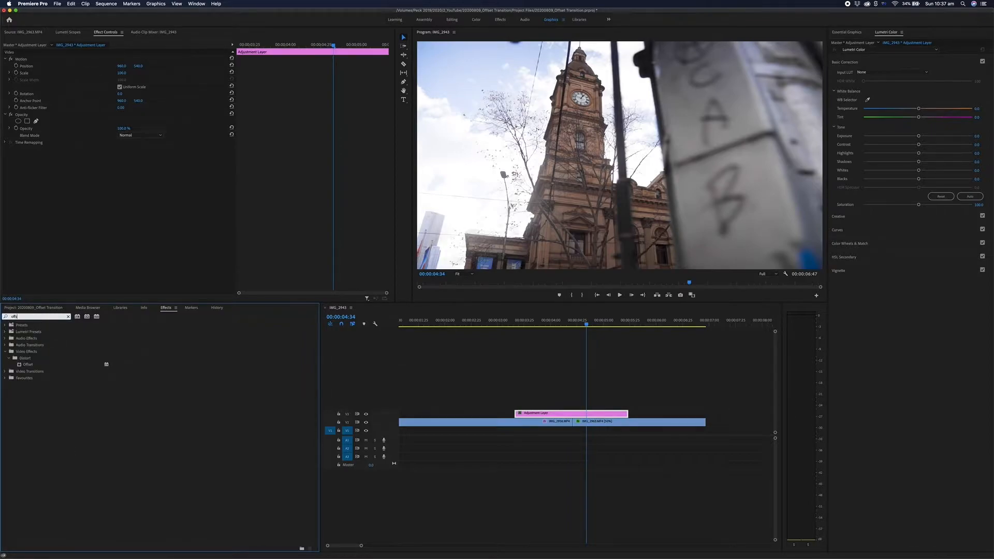
click(40, 365)
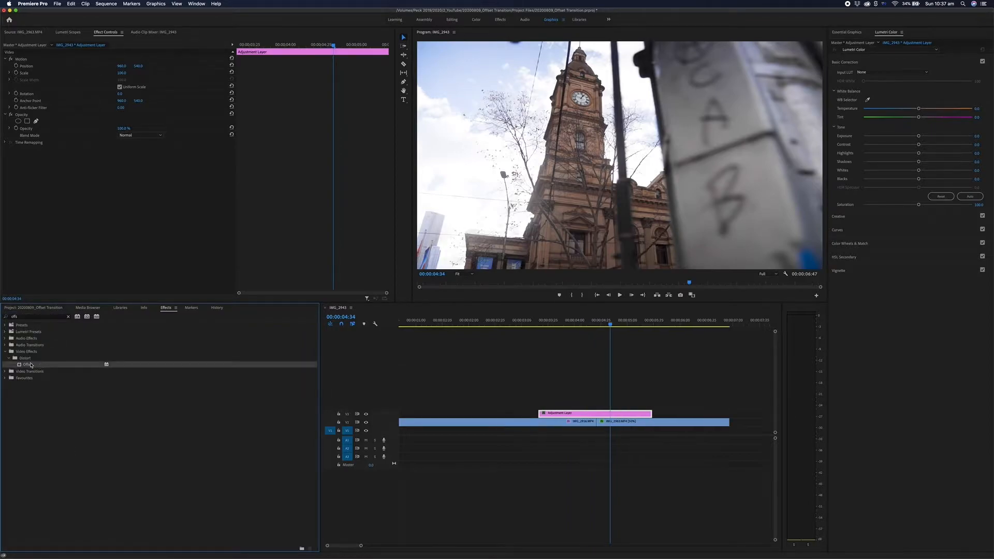
drag(31, 366, 589, 414)
Turn on keyframing for the Offset effect's Shift Center To and place the first keyframe at the adjustment layer's start
click(196, 3)
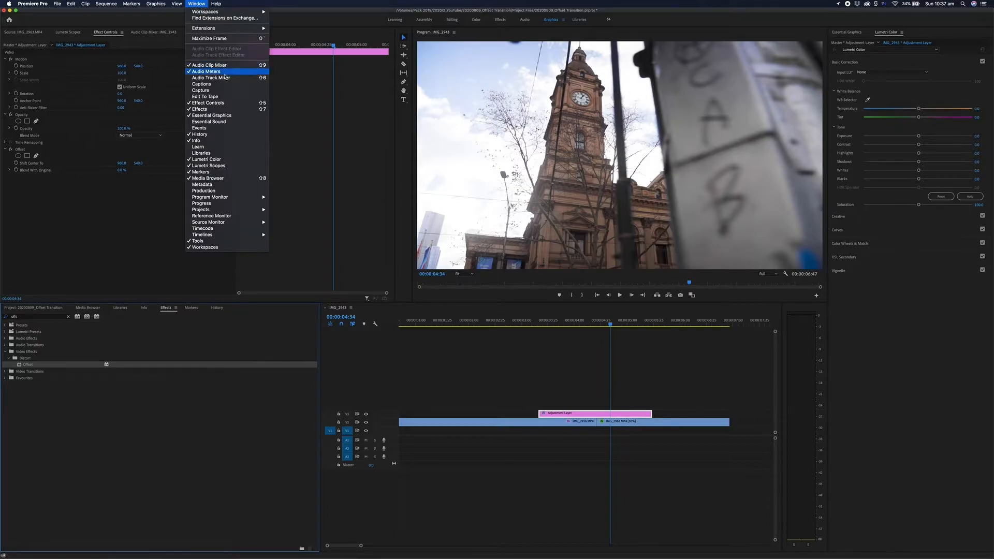
click(227, 103)
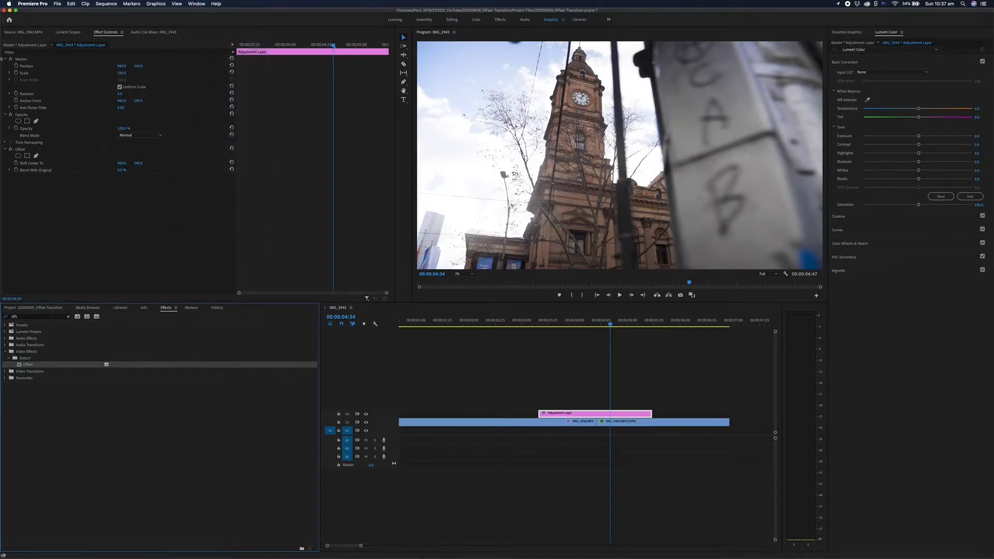
click(20, 150)
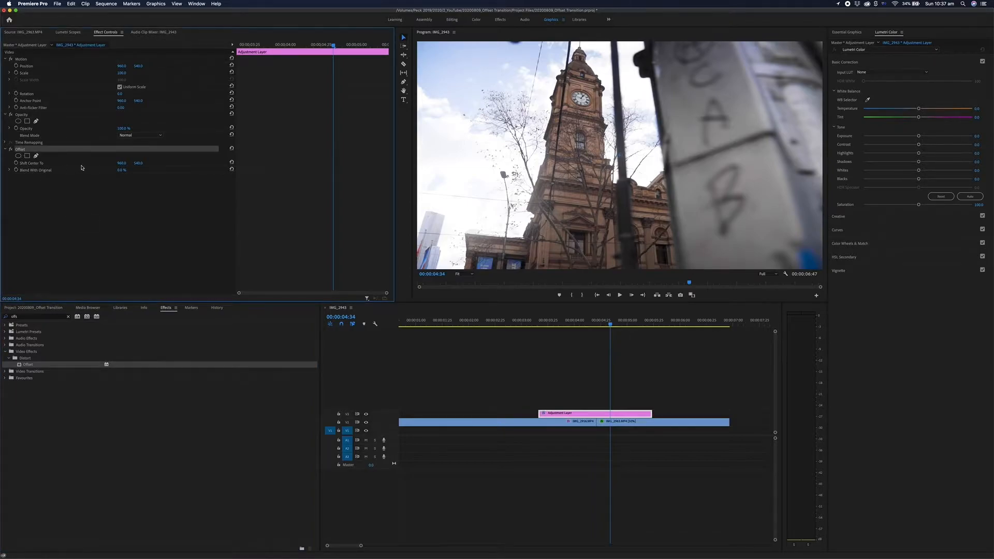
drag(333, 45, 276, 55)
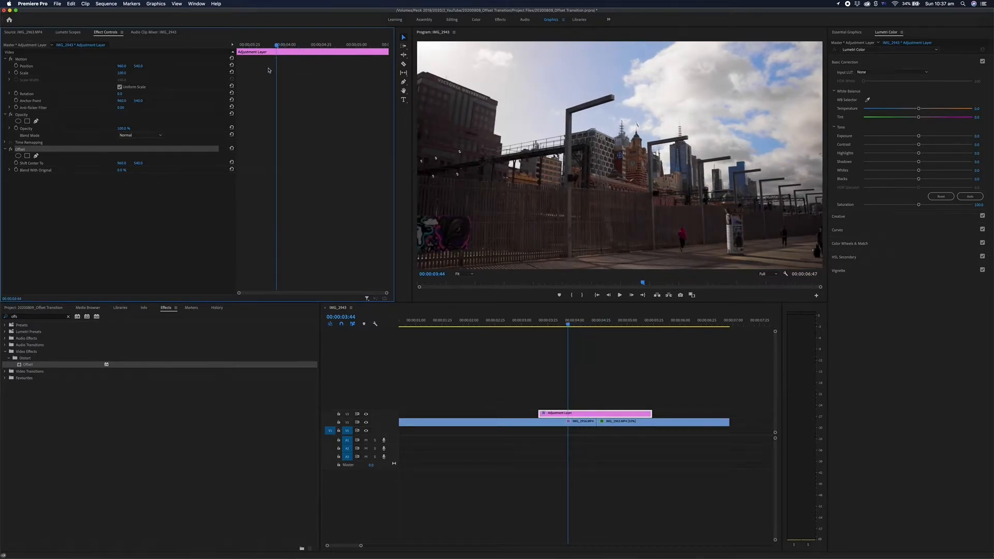
click(17, 164)
drag(277, 163, 237, 168)
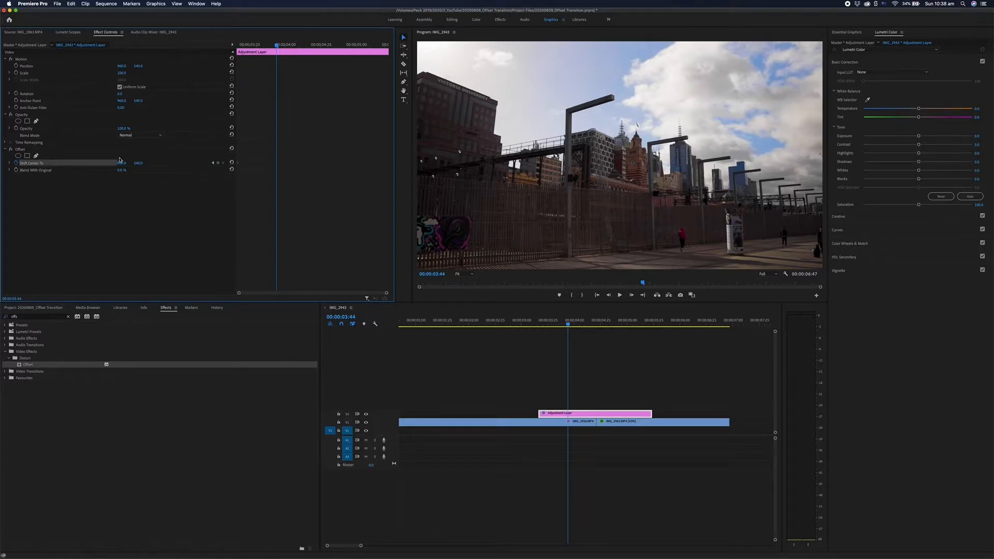
Keyframe a much larger horizontal Shift Center To value at 00:00:05:06 that realigns the image, and move that keyframe near the adjustment layer's end
drag(120, 163, 265, 152)
key(super+z)
drag(283, 44, 370, 55)
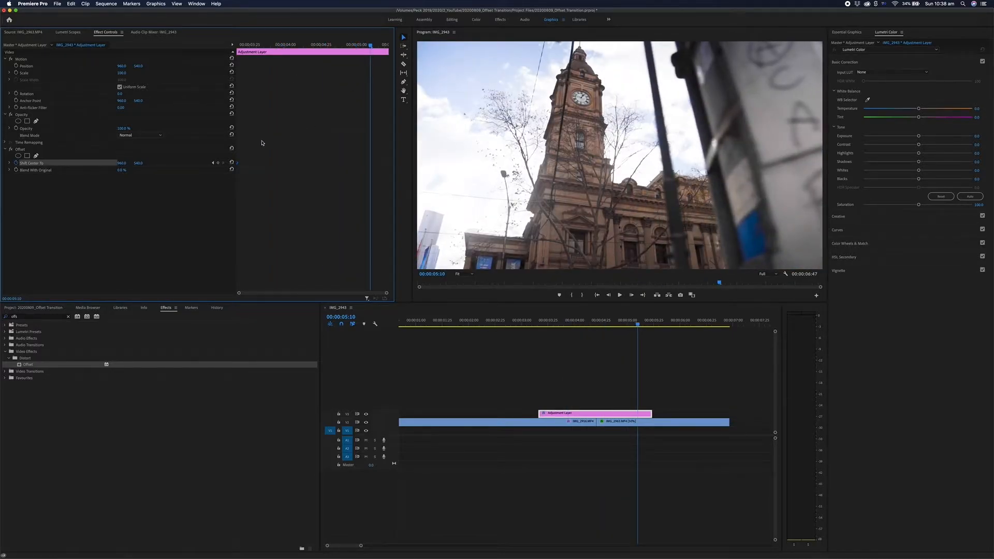
mouse_move(637, 324)
mouse_down()
mouse_move(614, 326)
mouse_move(633, 326)
mouse_up()
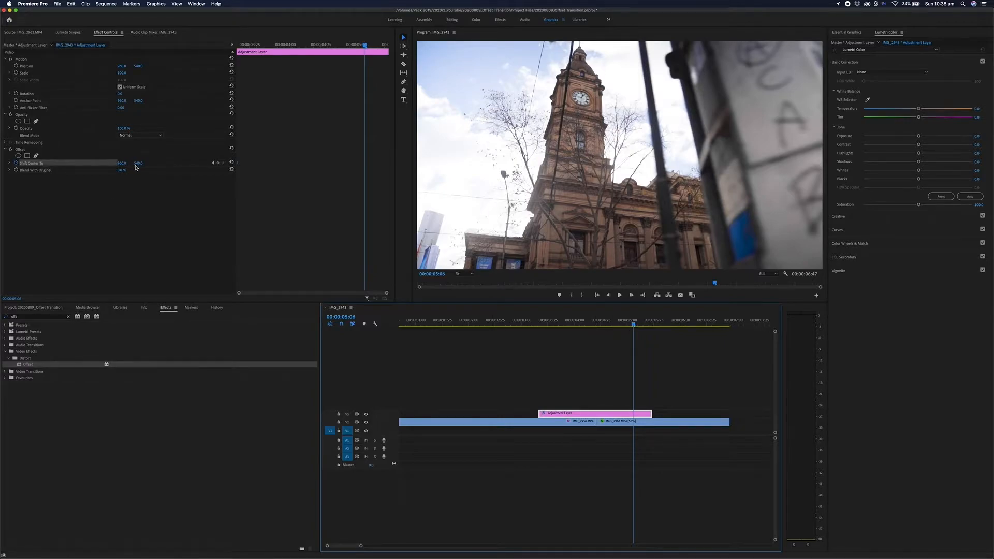
drag(122, 166, 991, 160)
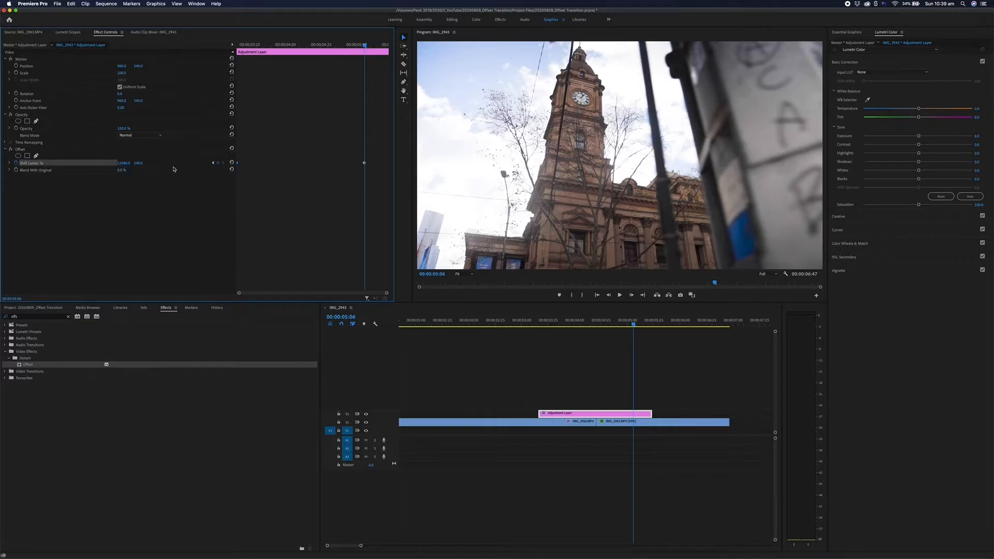
drag(364, 164, 372, 166)
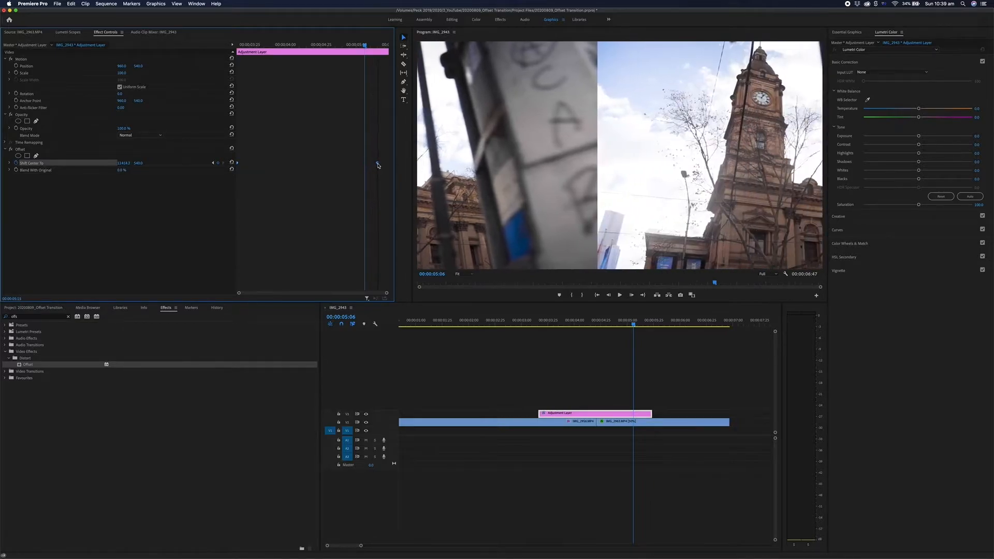
Play the offset transition several times from before the adjustment layer and scrub through it to review the motion
click(504, 322)
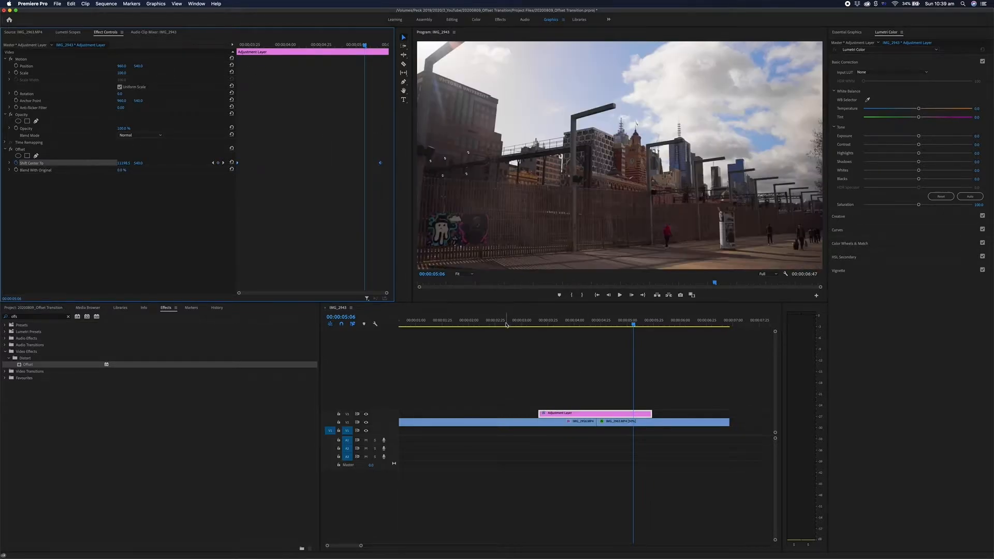
key(space)
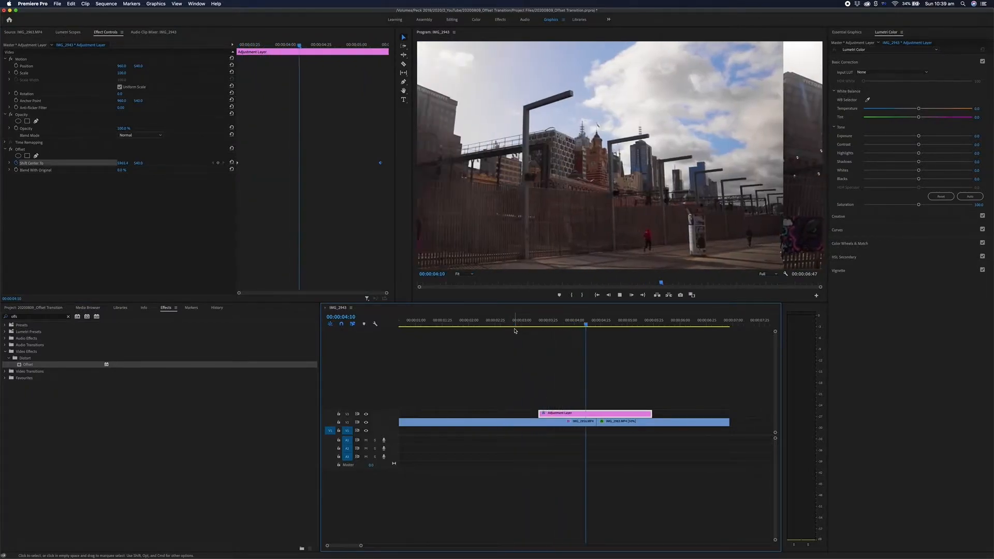
key(space)
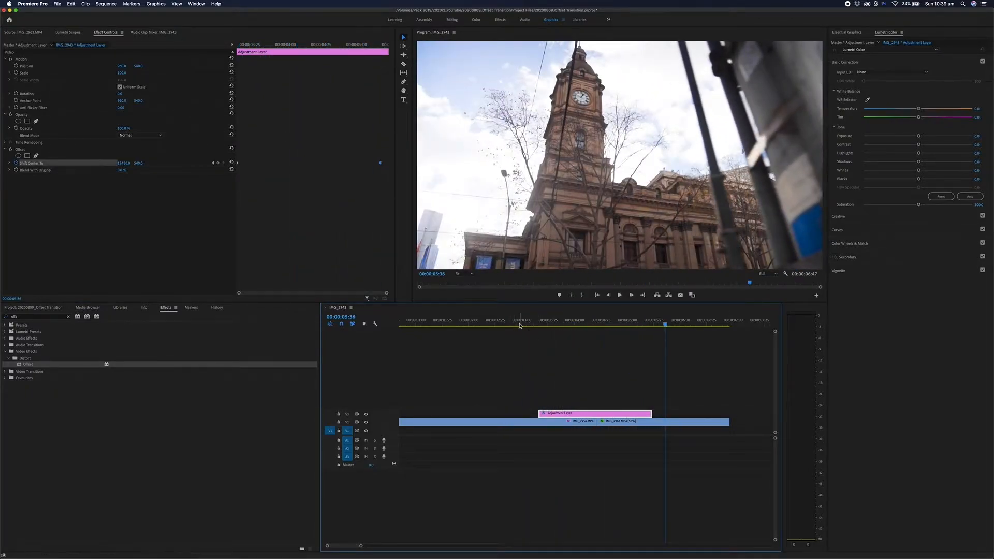
click(520, 322)
key(space)
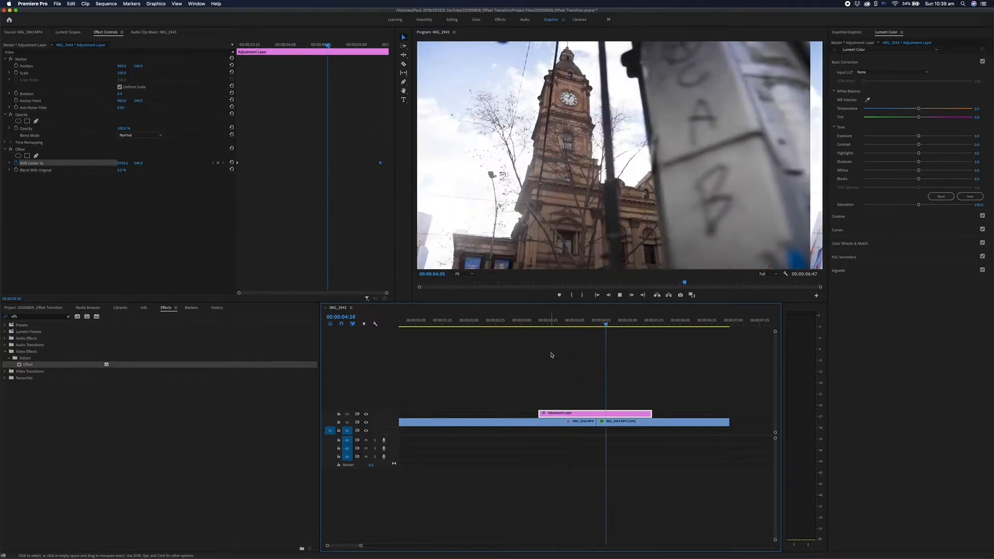
click(523, 321)
key(space)
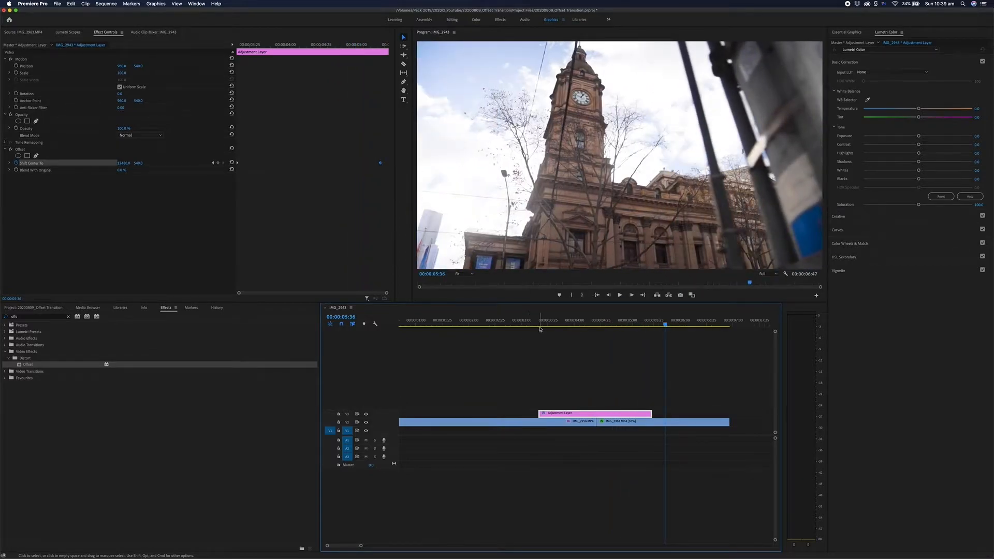
drag(539, 328, 598, 334)
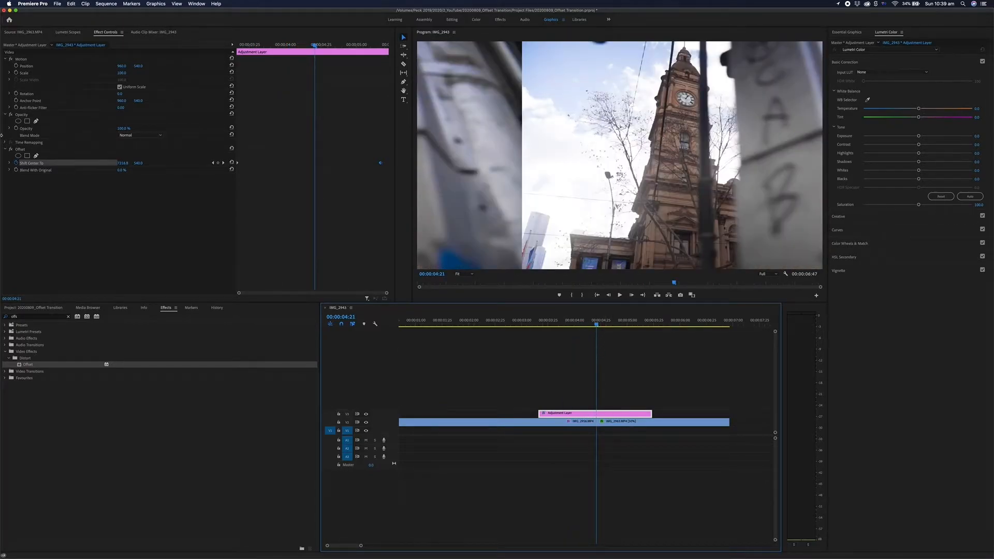
Expand the Shift Center To velocity graph and set the first keyframe's temporal interpolation to Ease Out
click(9, 164)
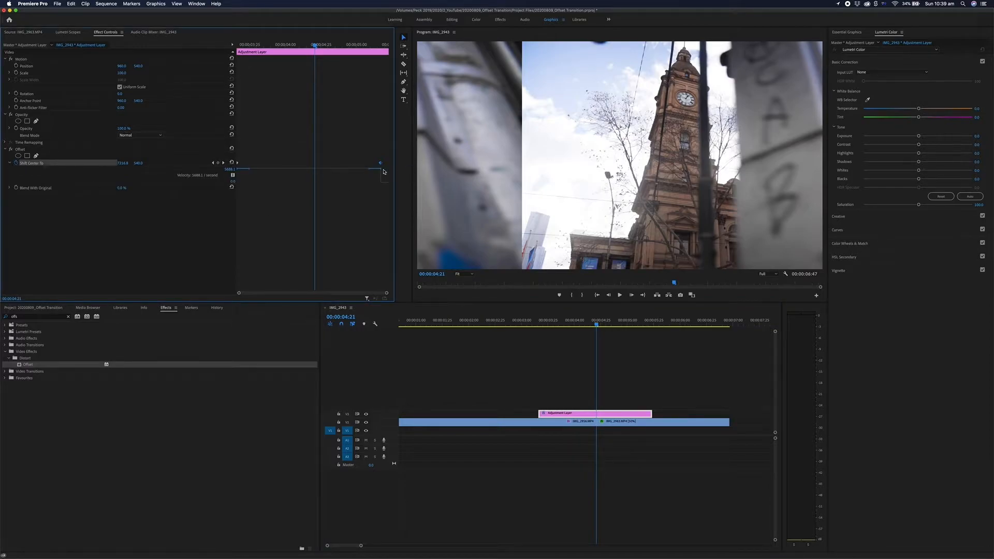
right_click(238, 166)
mouse_move(278, 222)
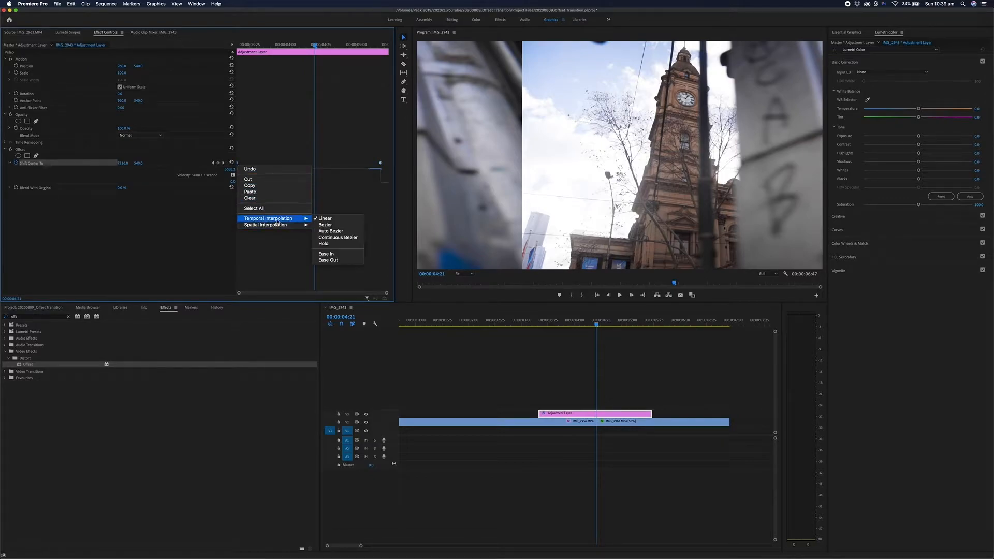
click(340, 261)
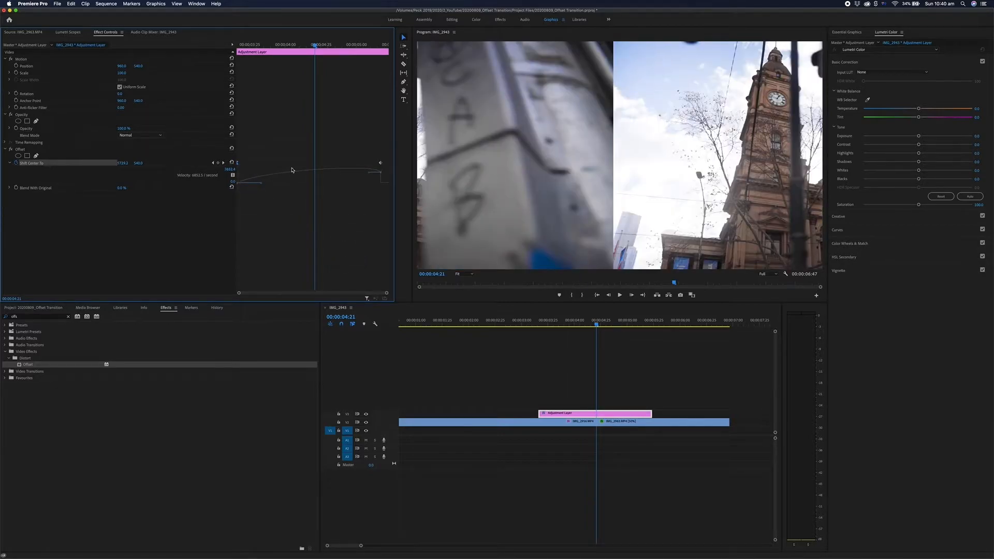
Set the last Shift Center To keyframe's temporal interpolation to Ease In
right_click(381, 165)
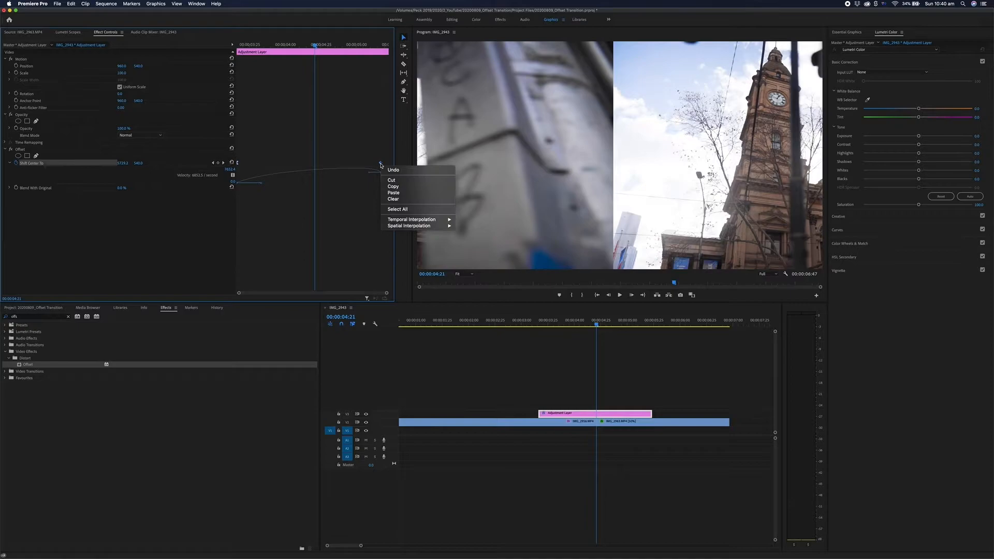
mouse_move(434, 219)
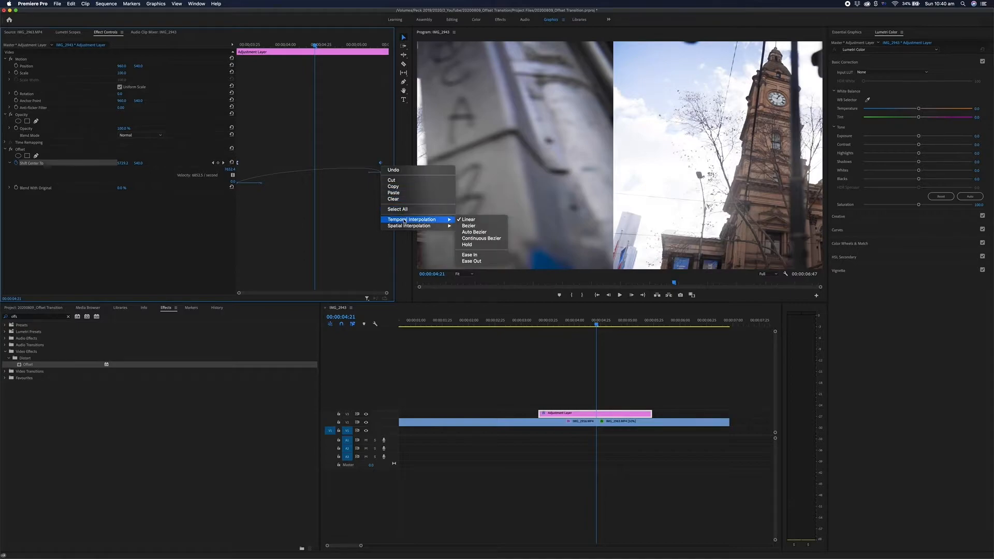
click(487, 257)
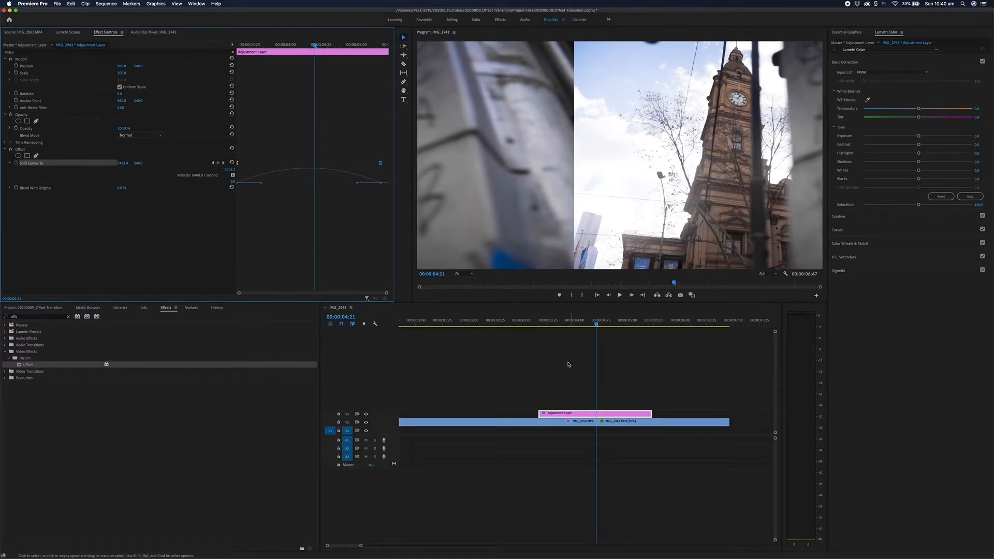
Play the eased offset transition several times from just before the adjustment layer to review its motion
click(519, 325)
key(space)
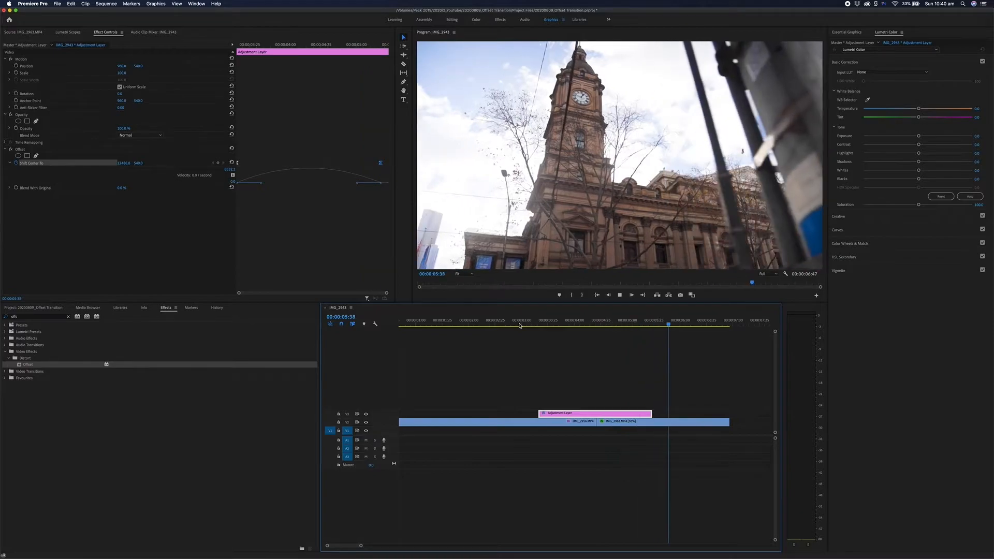
click(526, 322)
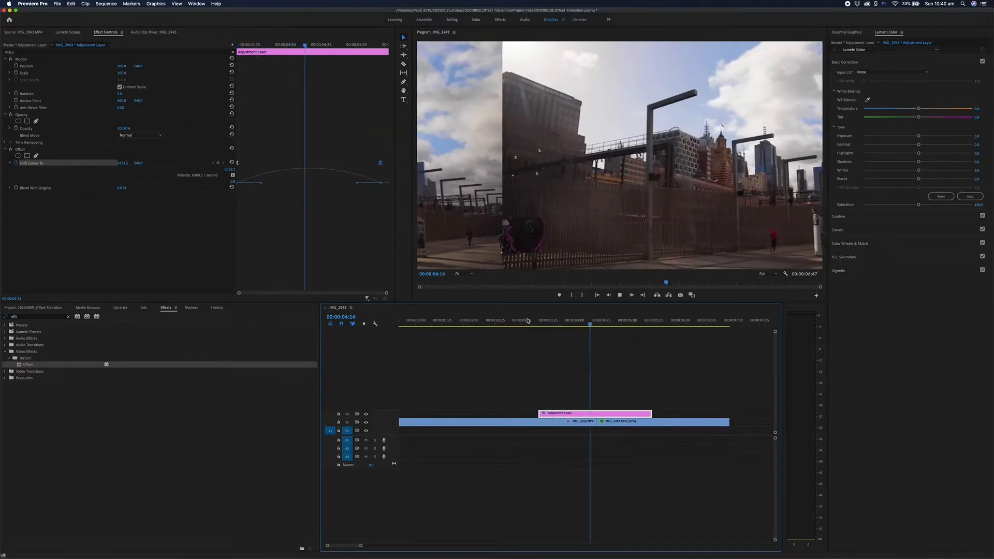
key(space)
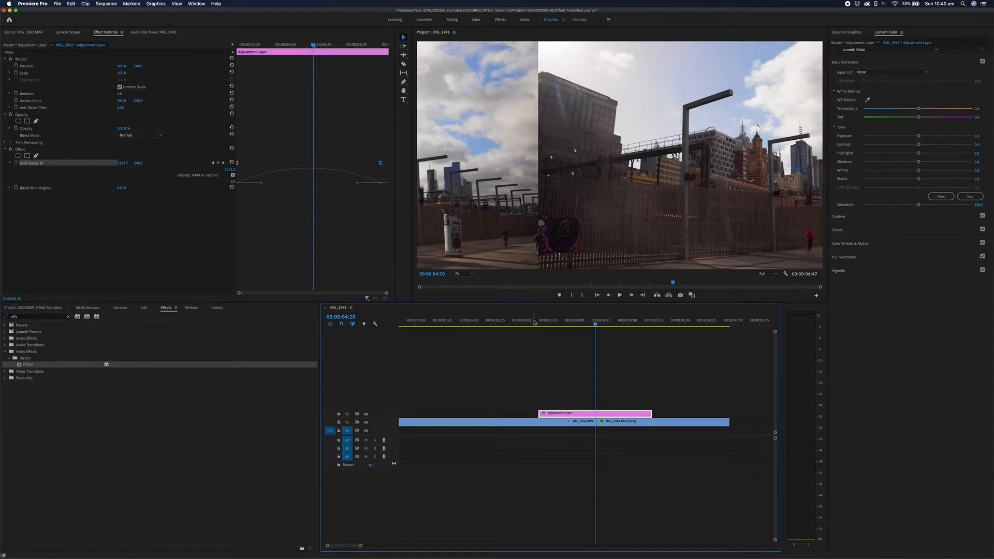
click(534, 321)
key(space)
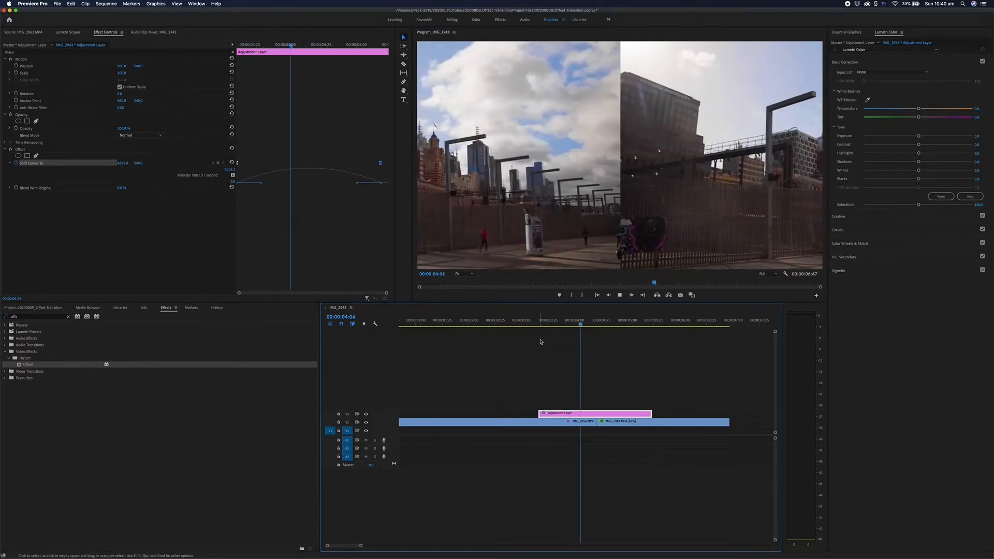
key(space)
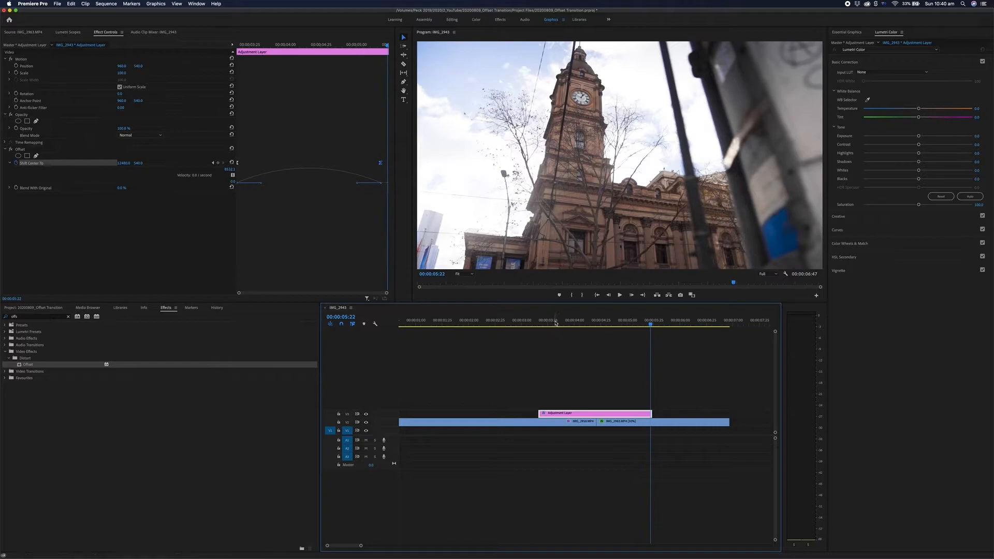
click(527, 323)
key(space)
key(space)
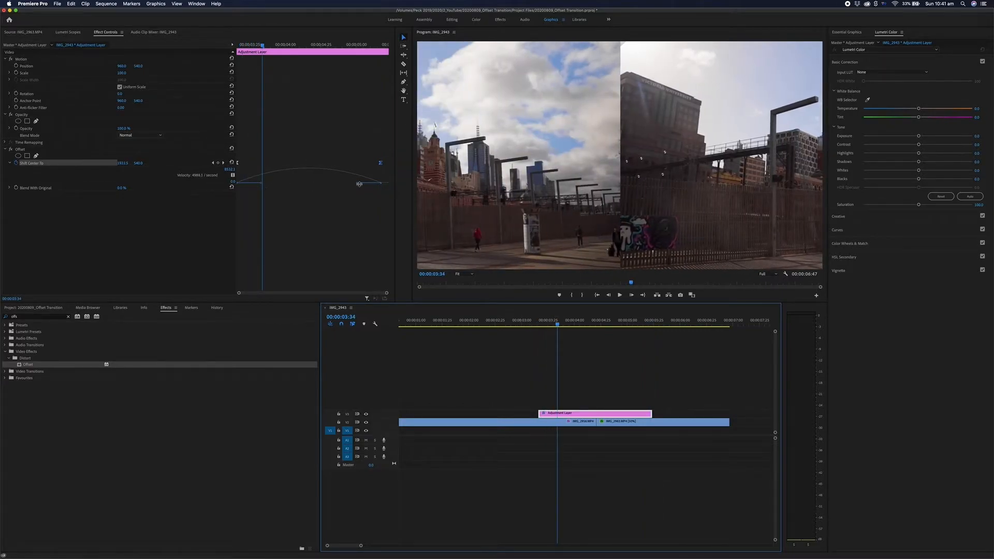
Lengthen the first keyframe's velocity handle to about the middle of the adjustment layer and preview the transition
click(260, 185)
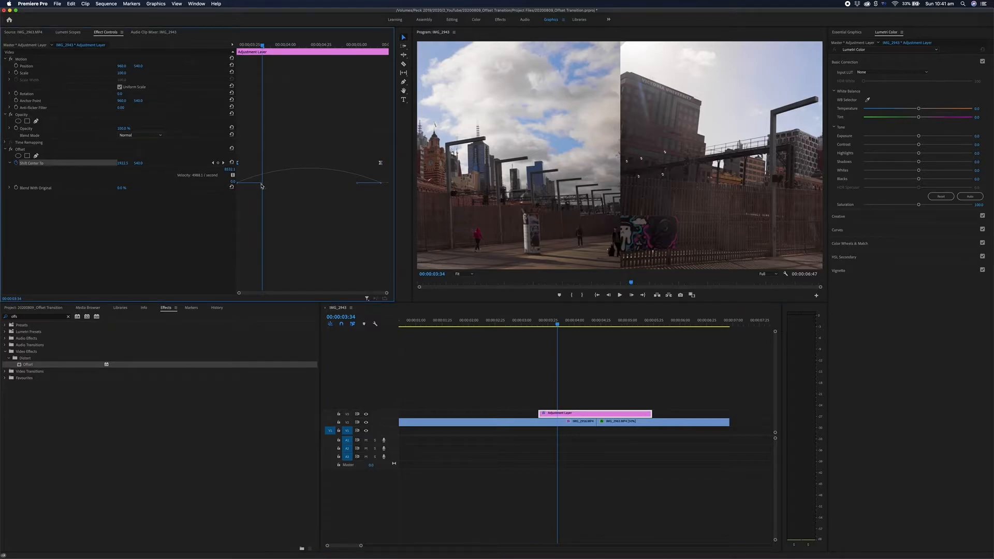
drag(261, 185, 311, 181)
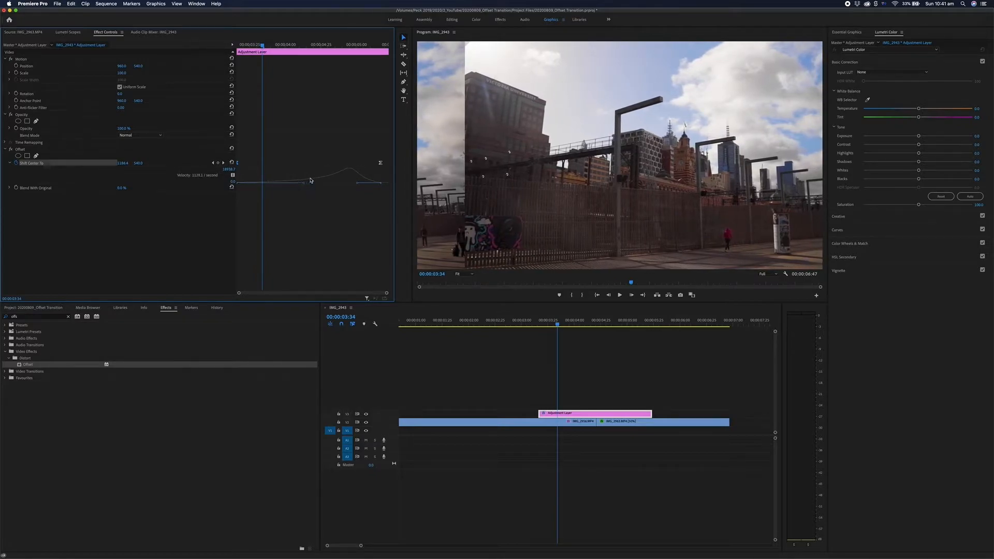
click(535, 320)
key(space)
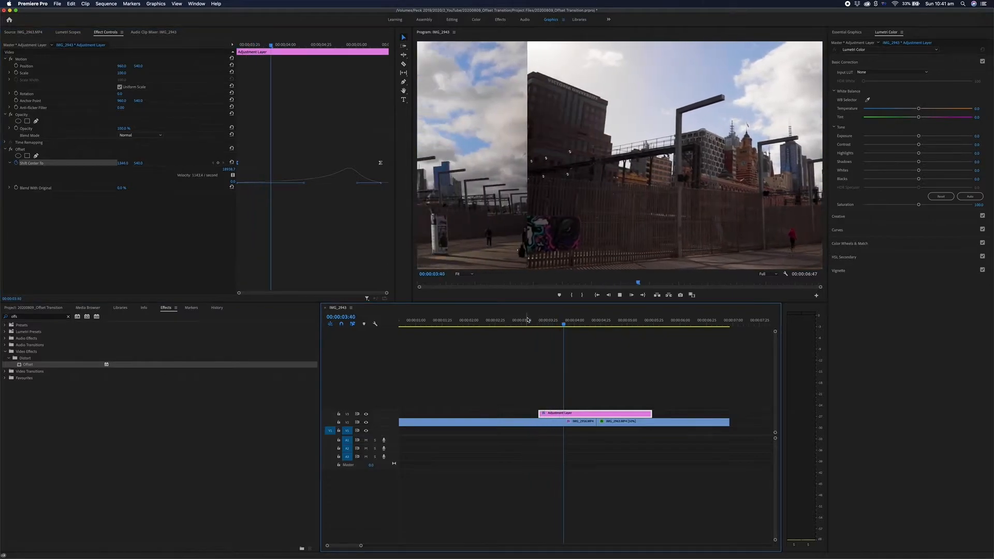
key(space)
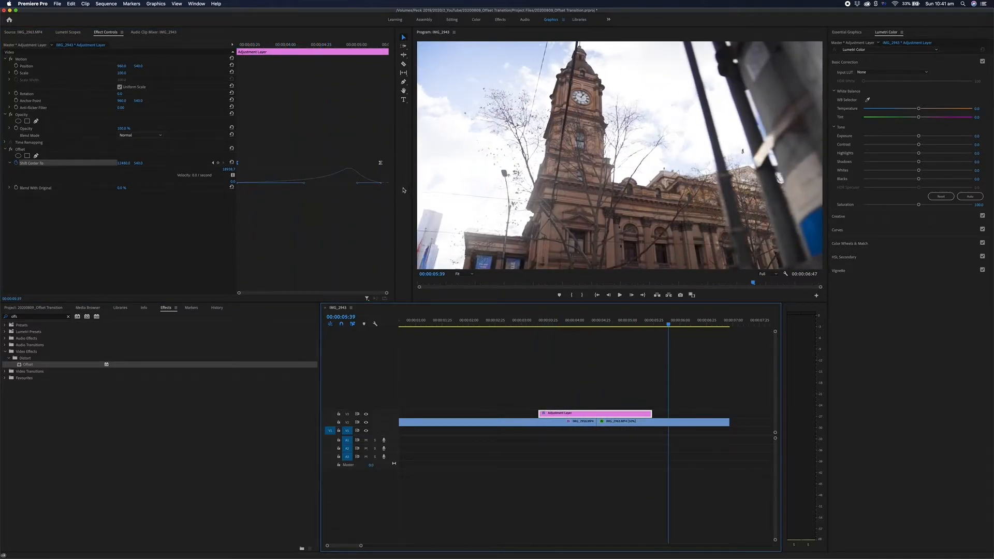
Lengthen the last keyframe's velocity handle until the speed peak is sharp and centred, and replay the transition
click(357, 184)
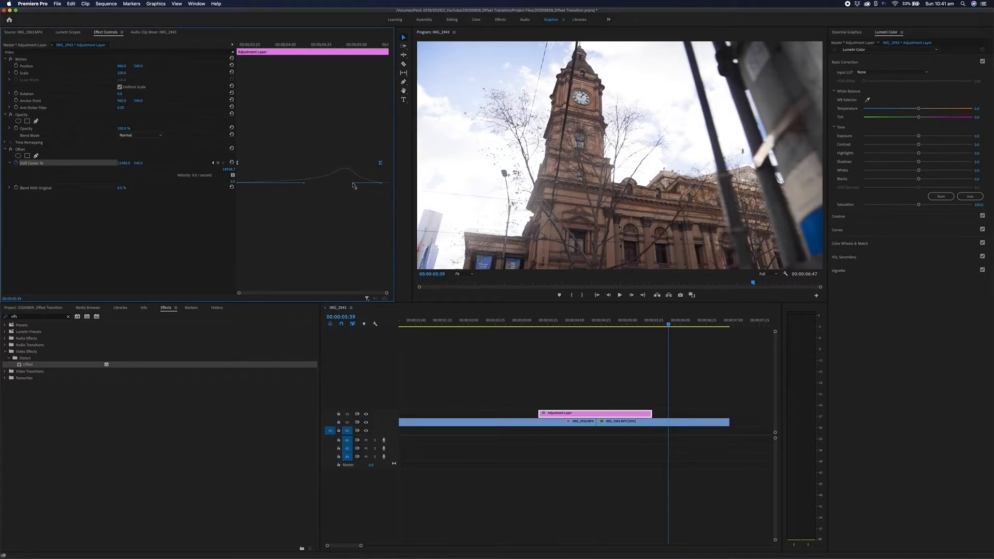
drag(351, 184, 329, 184)
drag(327, 183, 329, 182)
click(514, 322)
key(space)
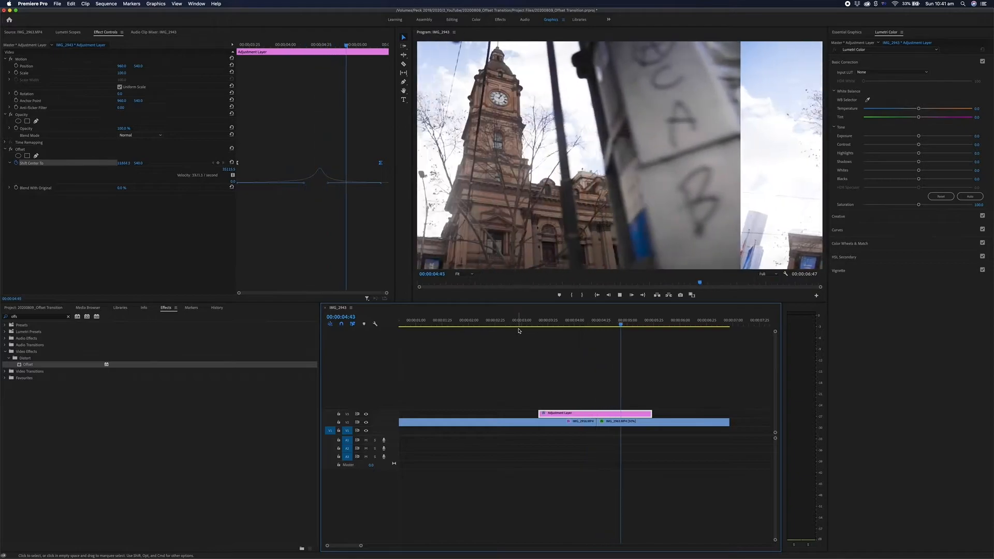
key(space)
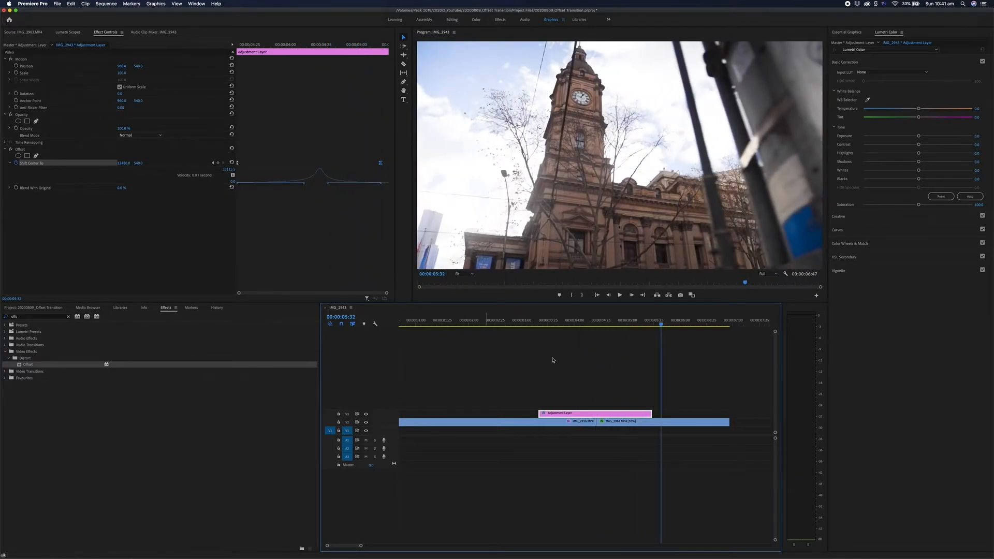
click(523, 322)
key(space)
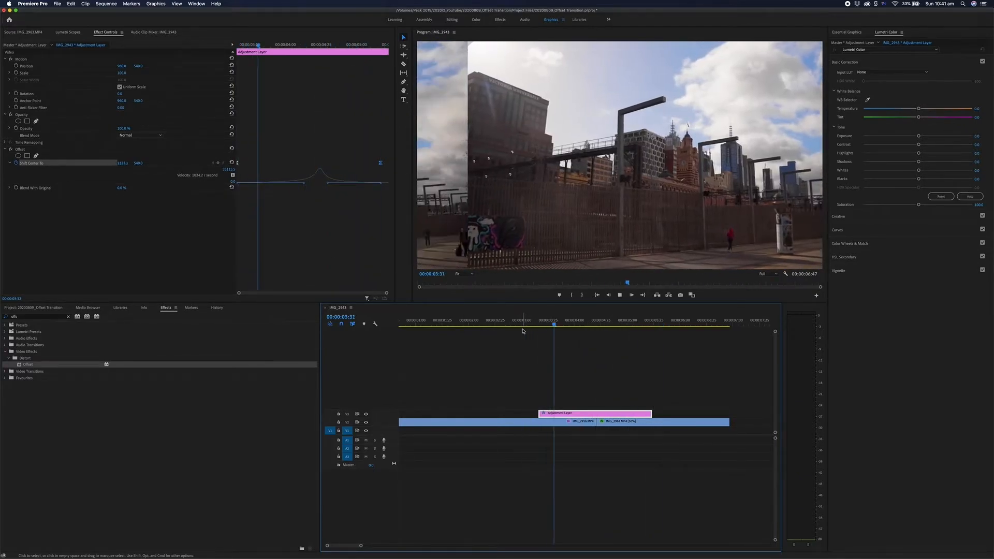
click(527, 319)
key(space)
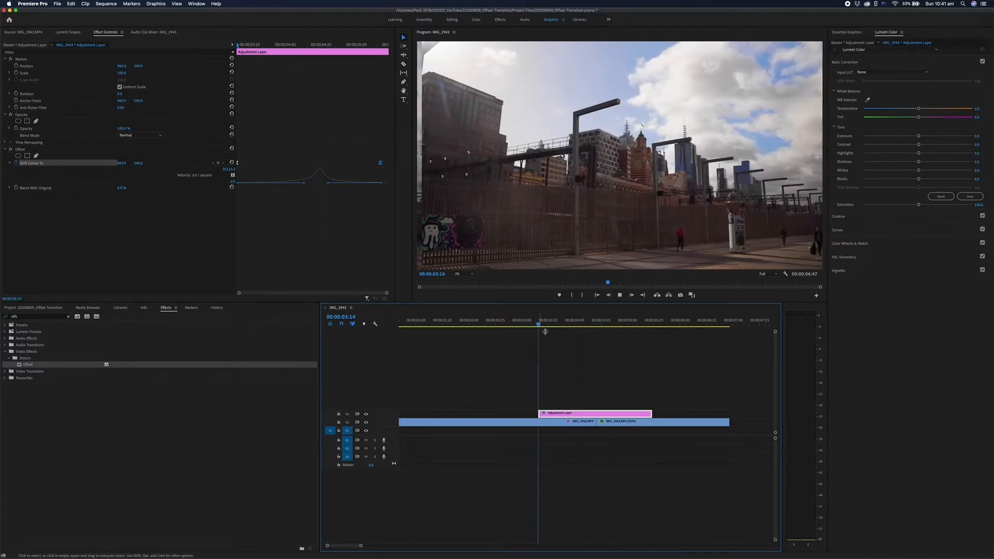
click(545, 324)
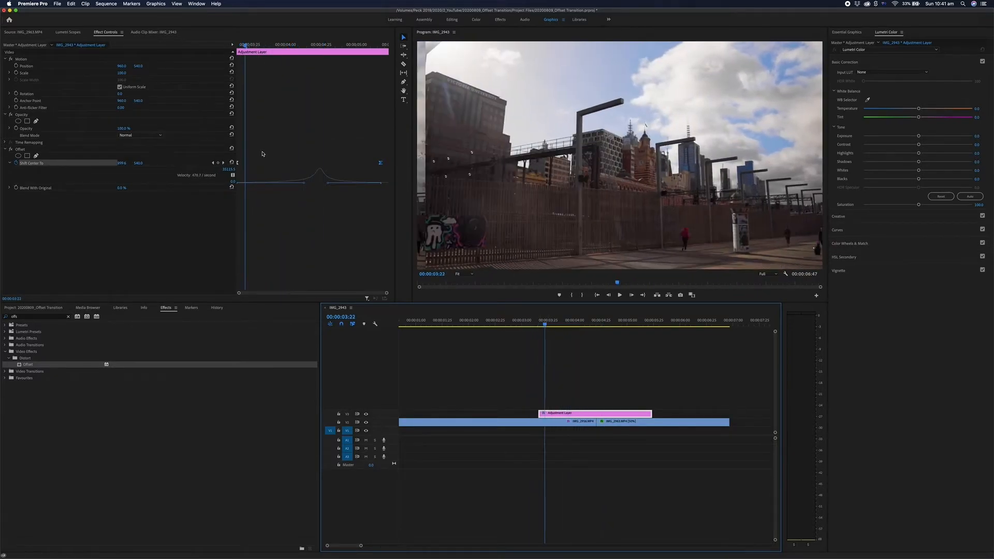
Shorten both keyframes' velocity handles to soften the central speed peak, and preview the transition repeatedly
drag(306, 184, 338, 185)
click(527, 322)
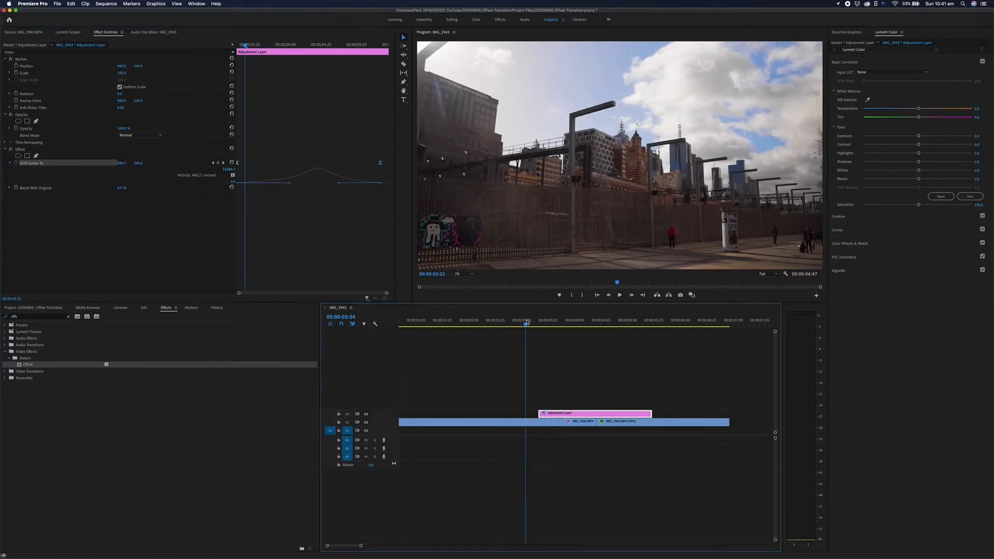
key(space)
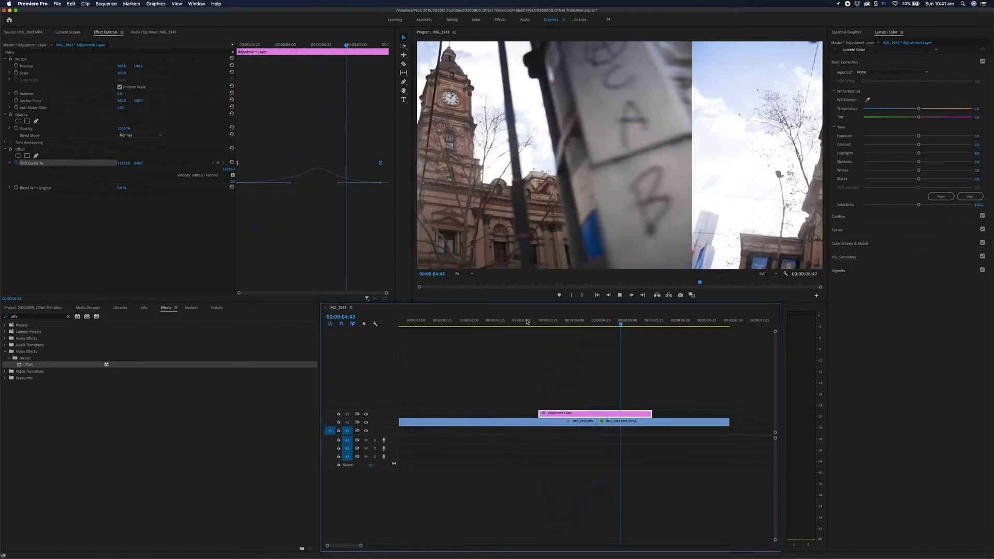
click(517, 323)
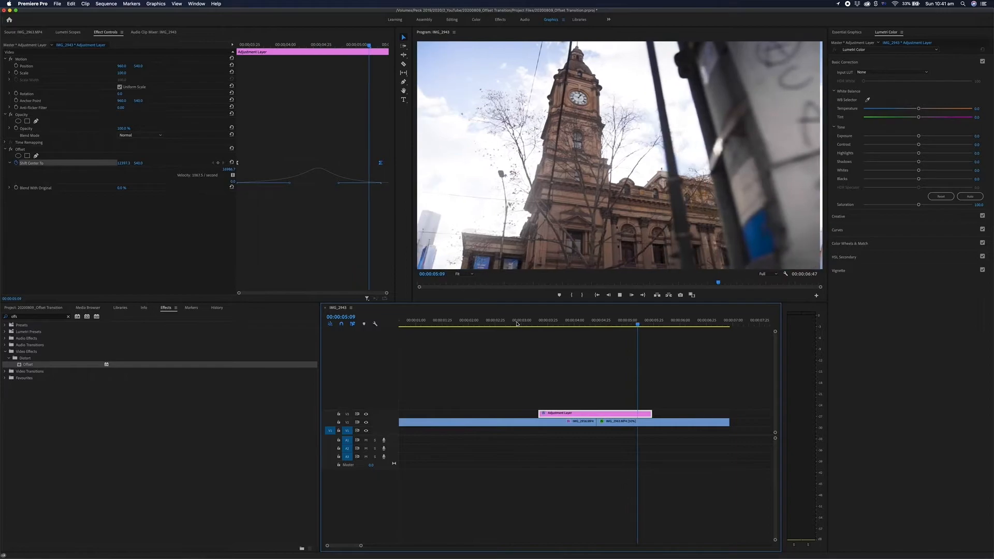
key(space)
click(517, 323)
key(space)
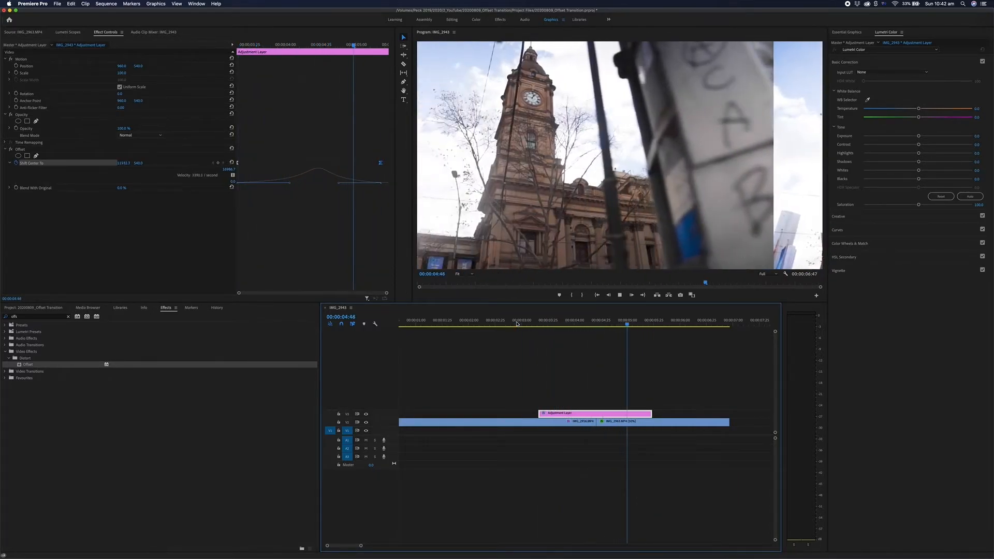
key(space)
mouse_move(581, 325)
mouse_down()
mouse_move(600, 326)
mouse_move(579, 326)
mouse_up()
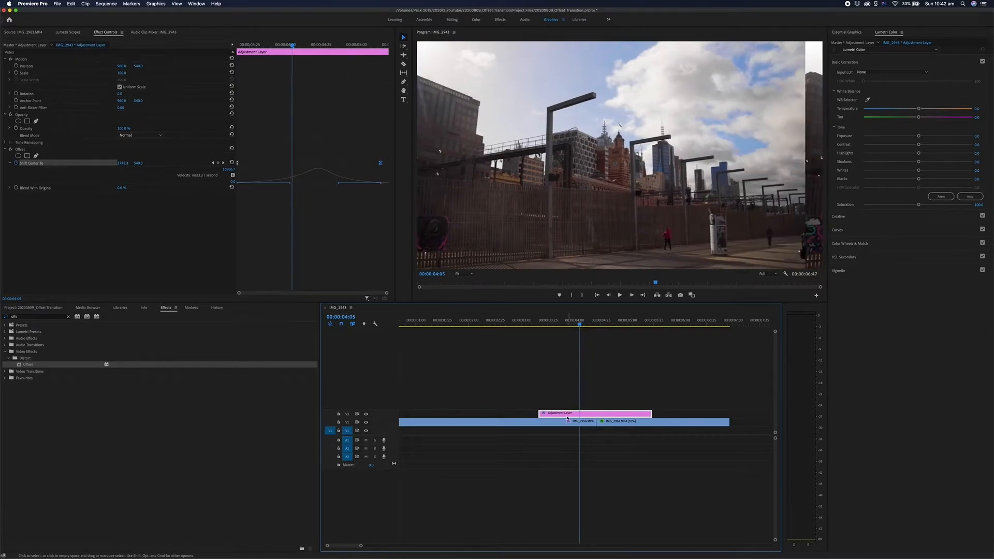
Search the effects for "dire" and apply Directional Blur to the adjustment layer
click(32, 318)
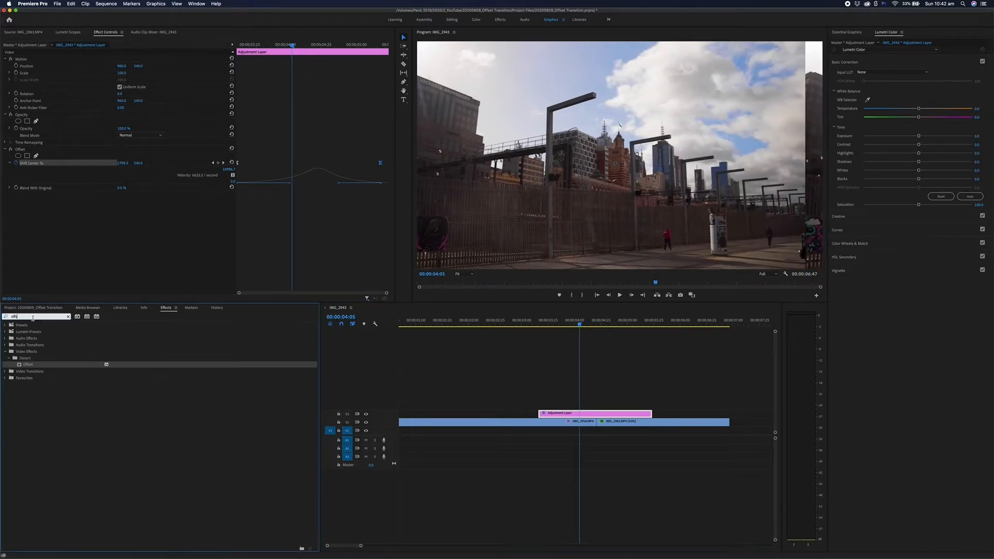
text(dire)
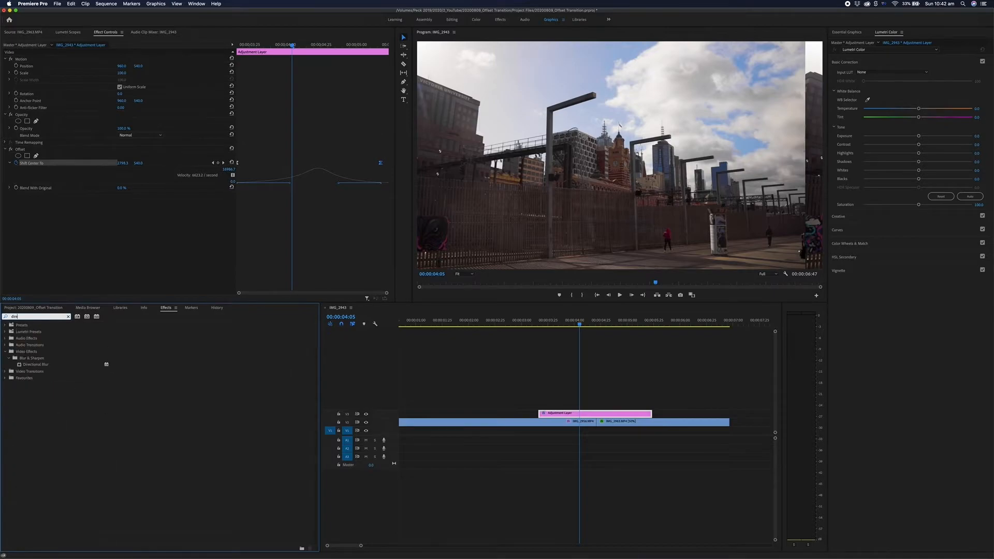
drag(38, 367, 43, 256)
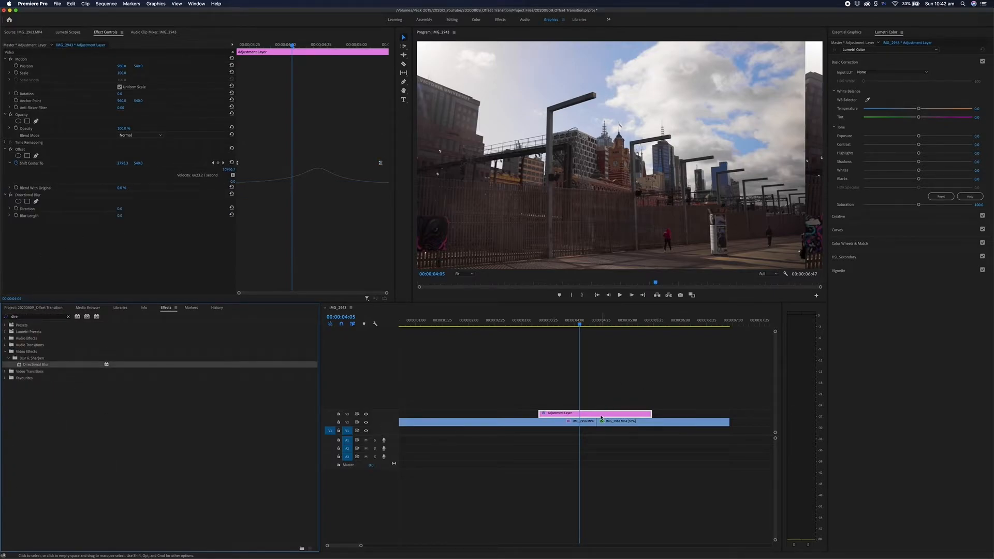
click(53, 232)
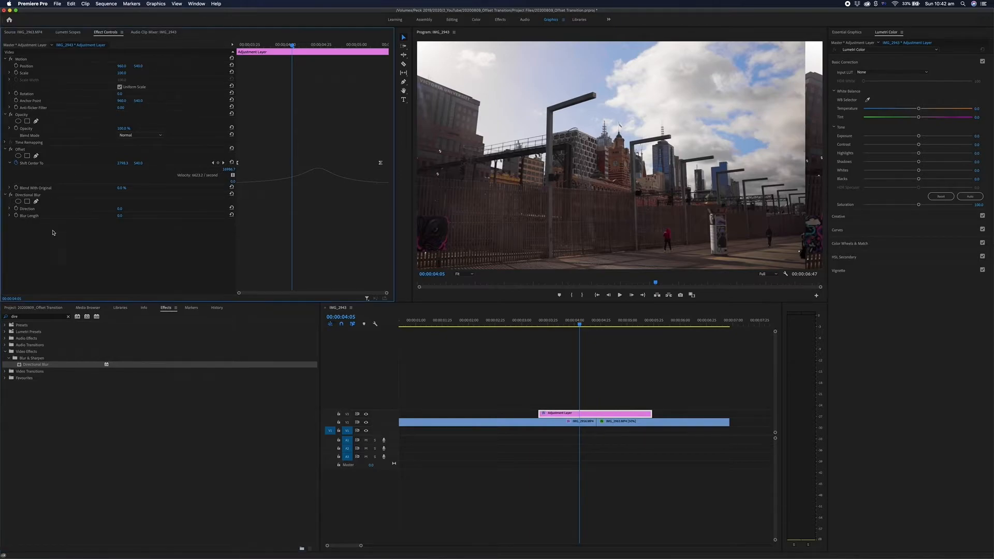
Set the Directional Blur's Blur Length to about 20 and check the blur just past the cut between the clips
key(Right)
key(Right)
key(Right)
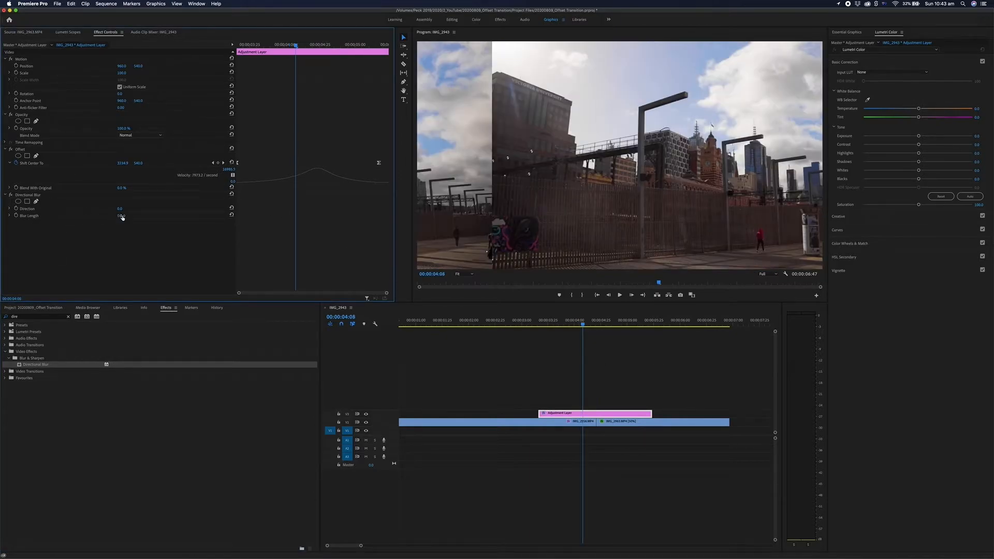
drag(120, 215, 129, 215)
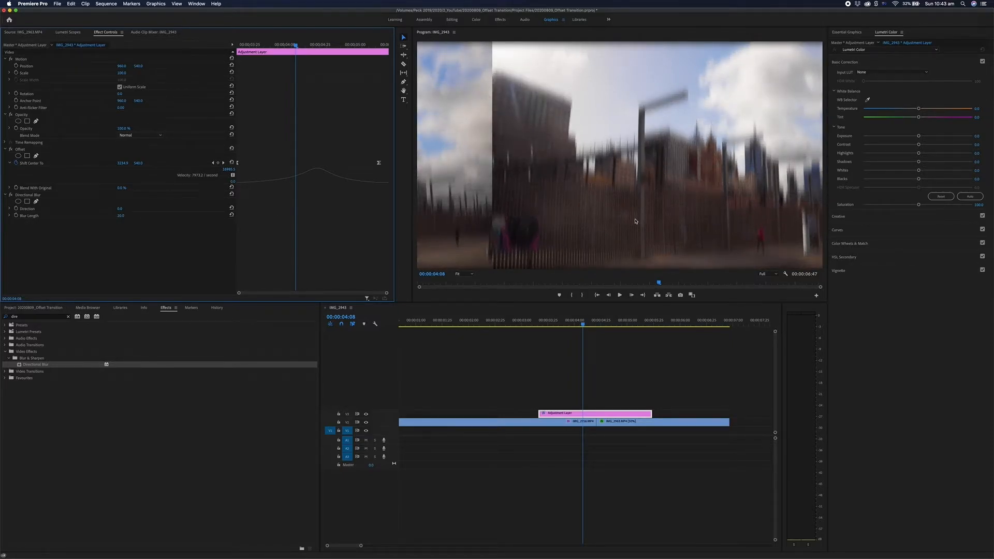
click(587, 324)
drag(587, 323, 597, 325)
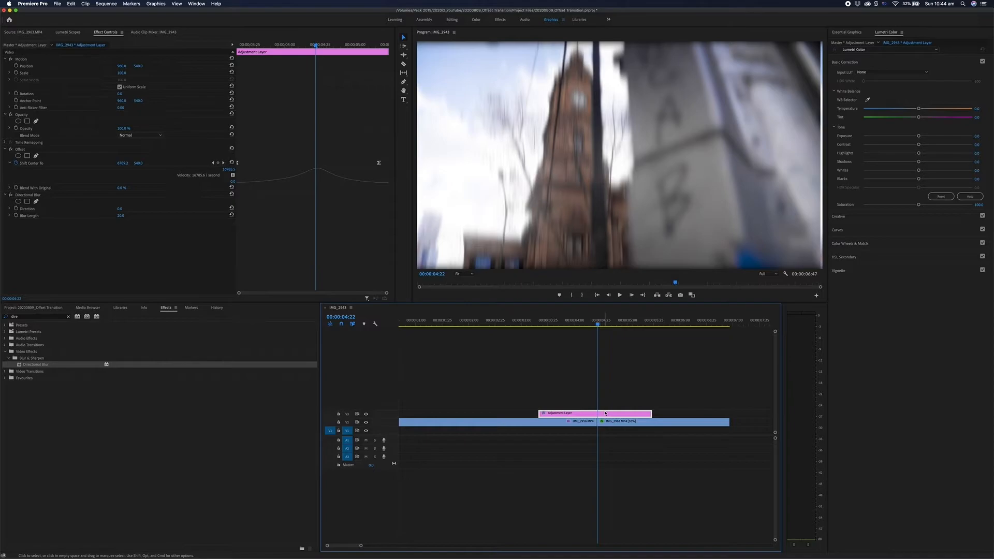
Set the Directional Blur's Direction to 90° and slightly increase its Blur Length while viewing the frame at the speed peak
click(120, 209)
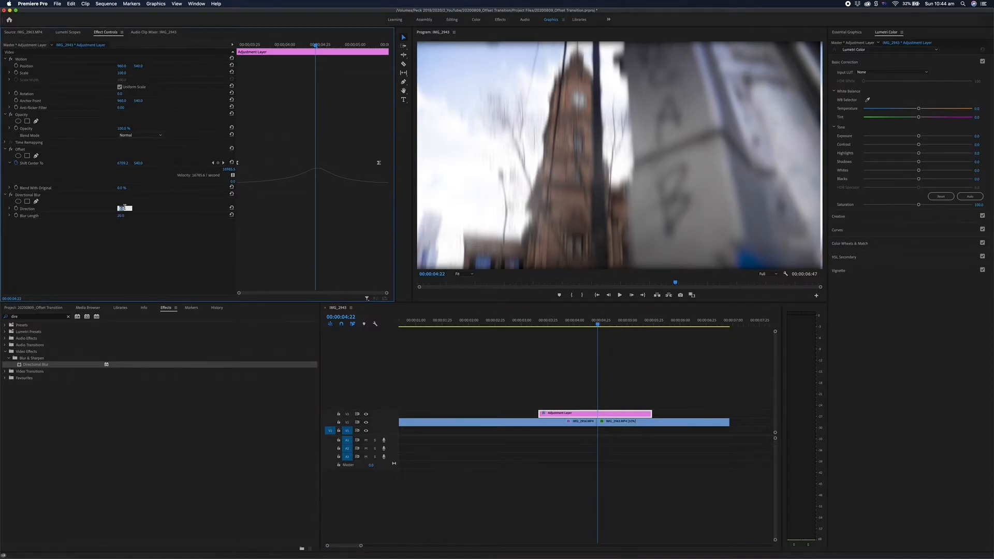
text(90)
key(Return)
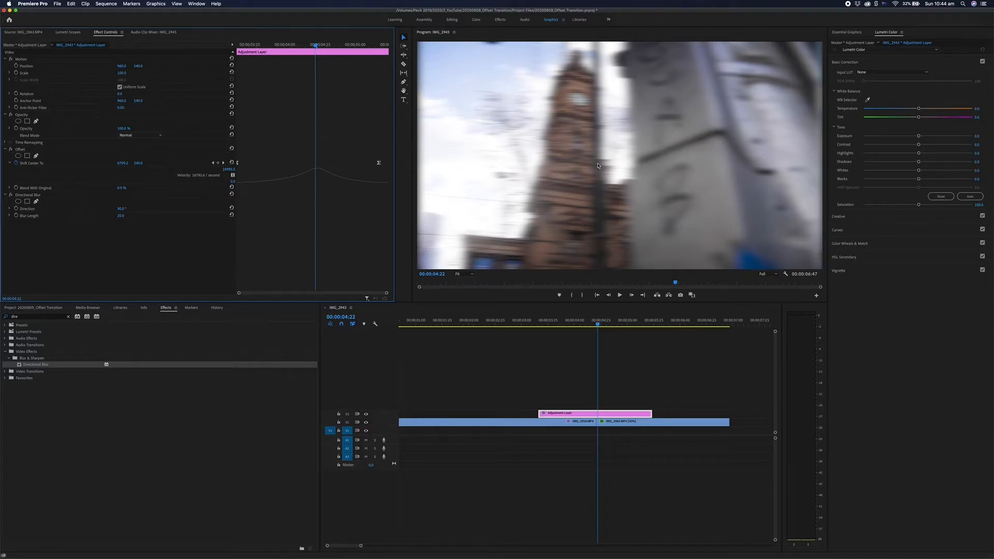
click(317, 46)
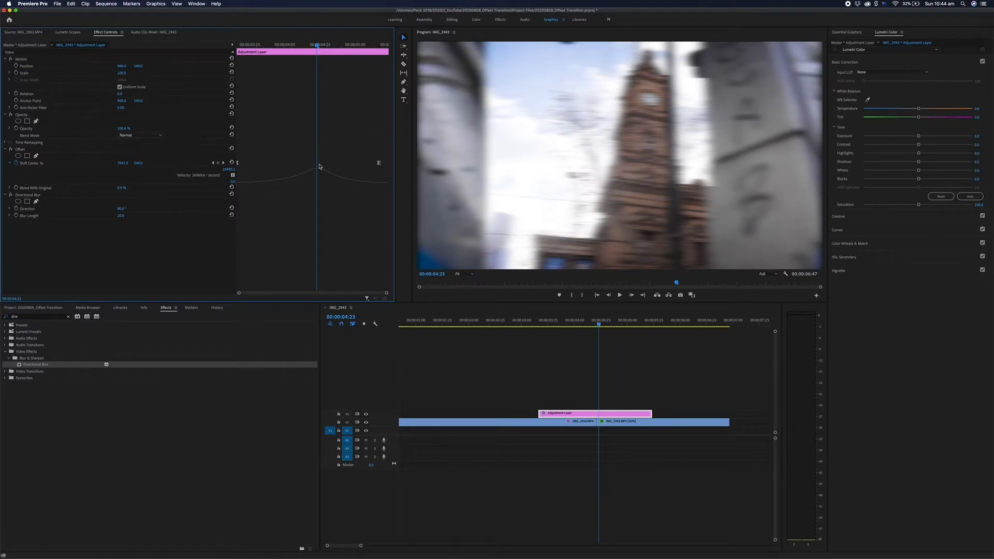
drag(120, 216, 127, 215)
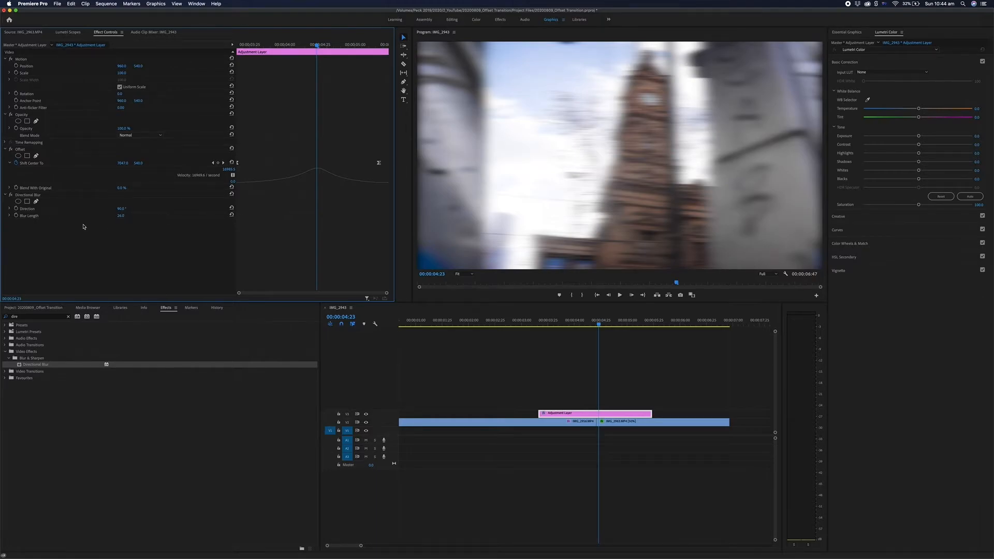
Keyframe the Directional Blur's Blur Length at the speed peak and set it to 0 at the start of the adjustment layer
click(16, 216)
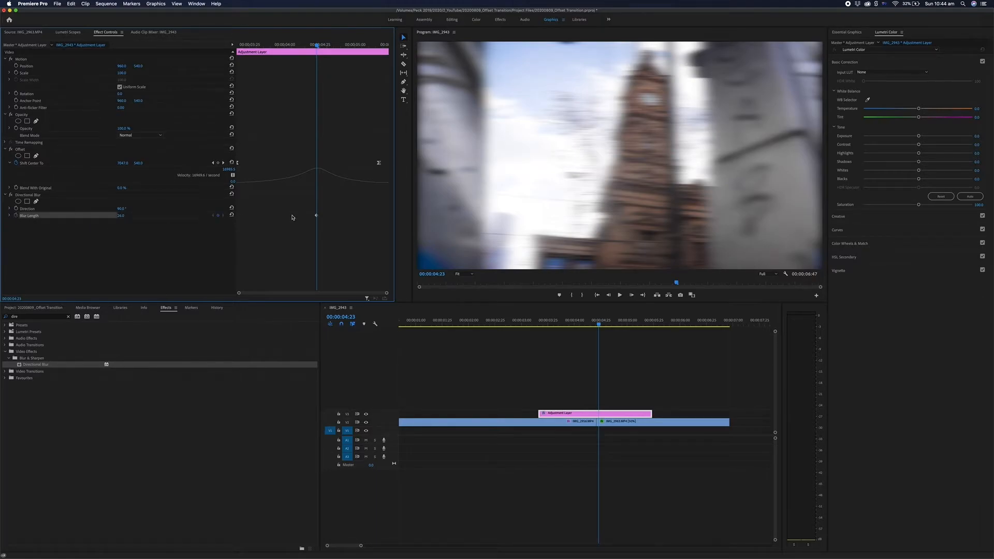
drag(266, 43, 238, 44)
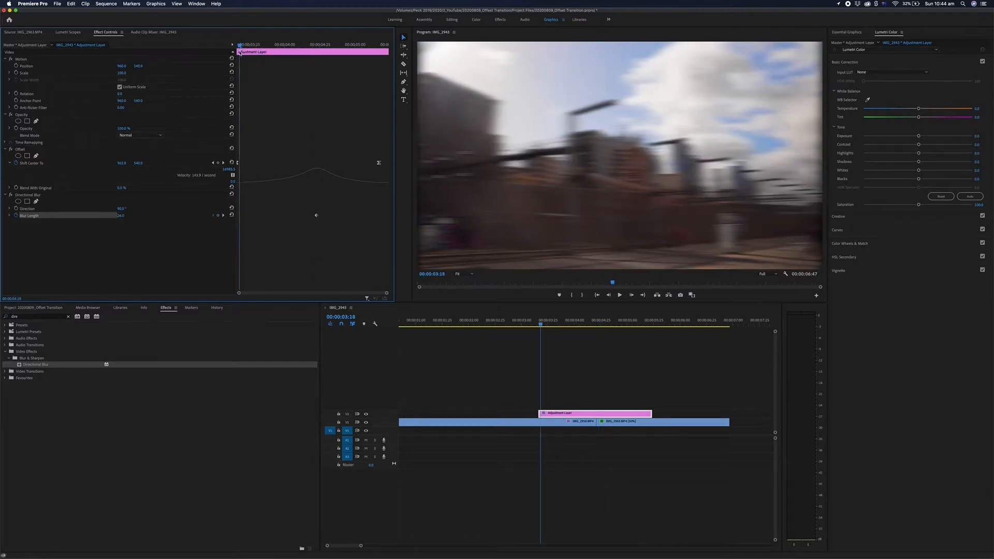
click(121, 216)
text(0)
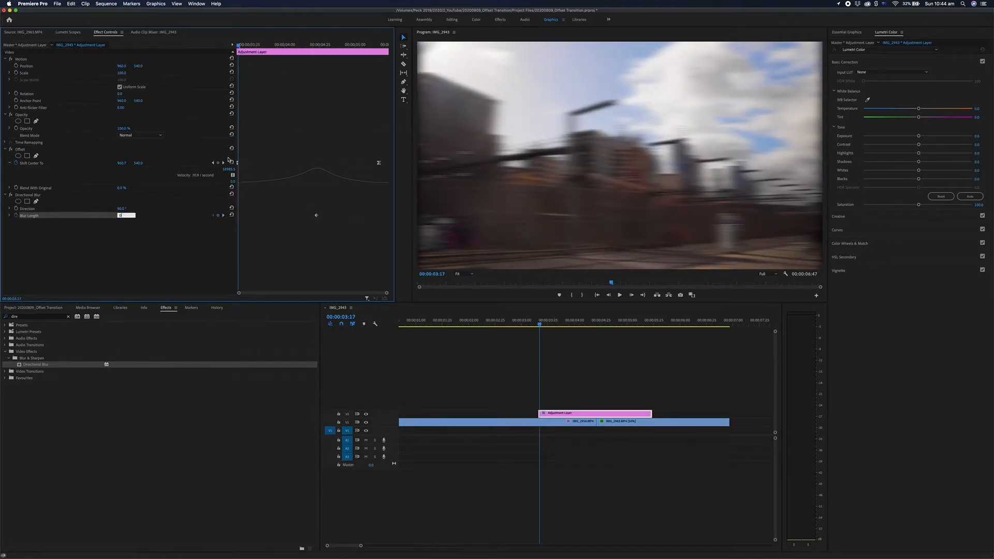
key(Return)
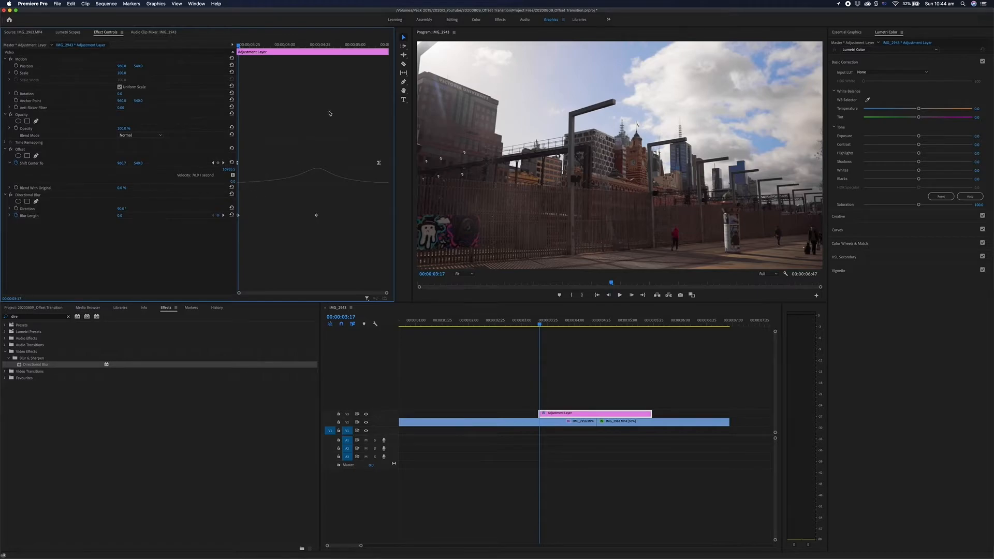
Set the Blur Length to 0 at the last Offset keyframe and align the first Blur Length keyframe with the first Offset keyframe
click(382, 46)
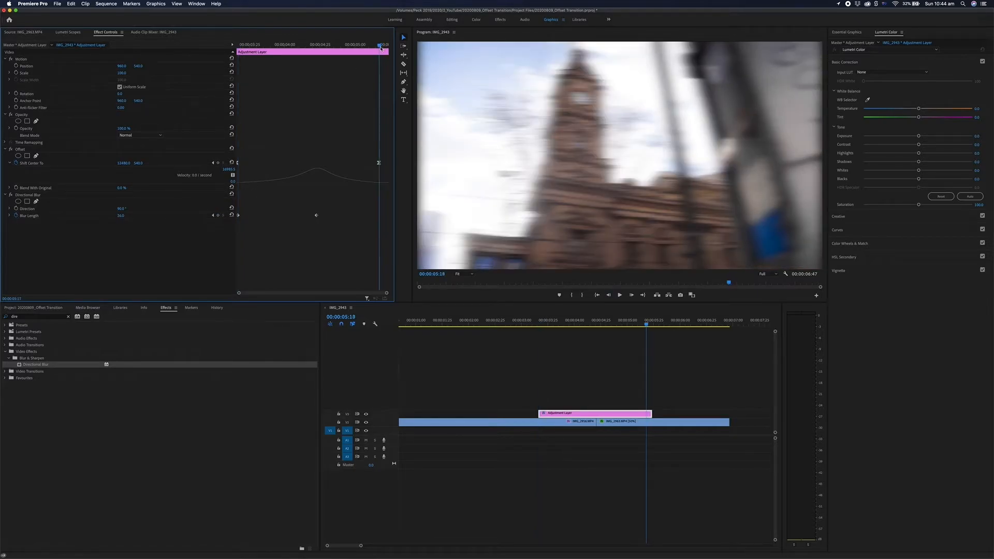
key(Left)
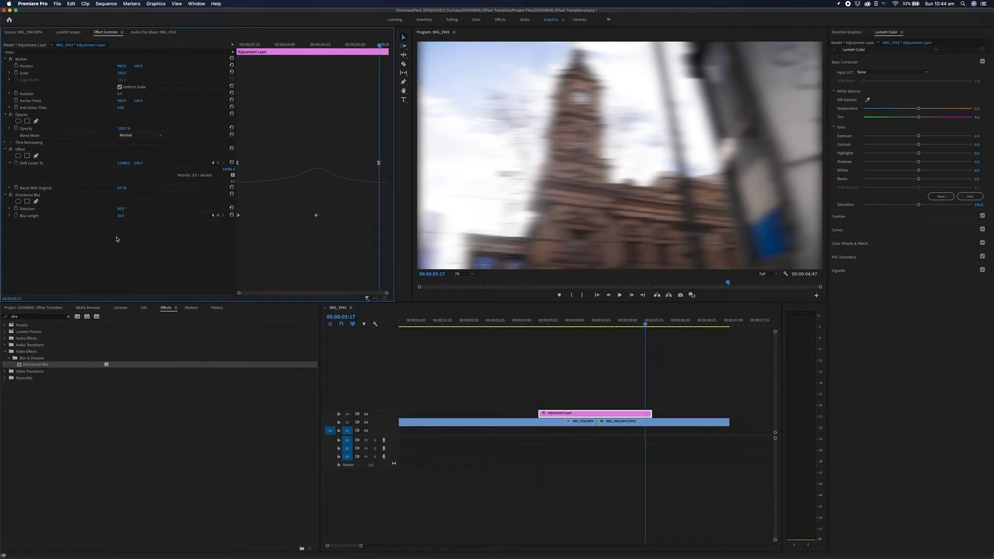
click(121, 215)
text(0)
key(Return)
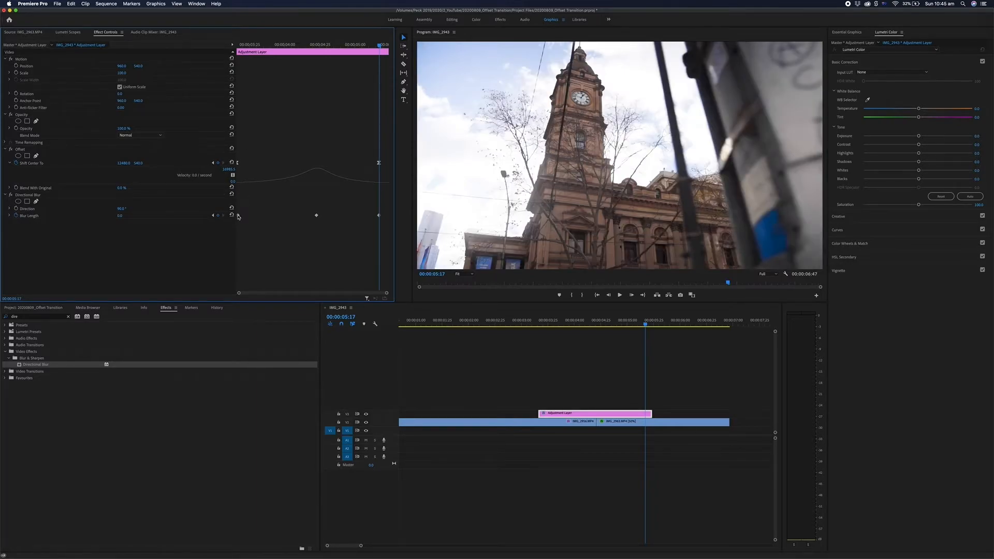
drag(239, 215, 237, 217)
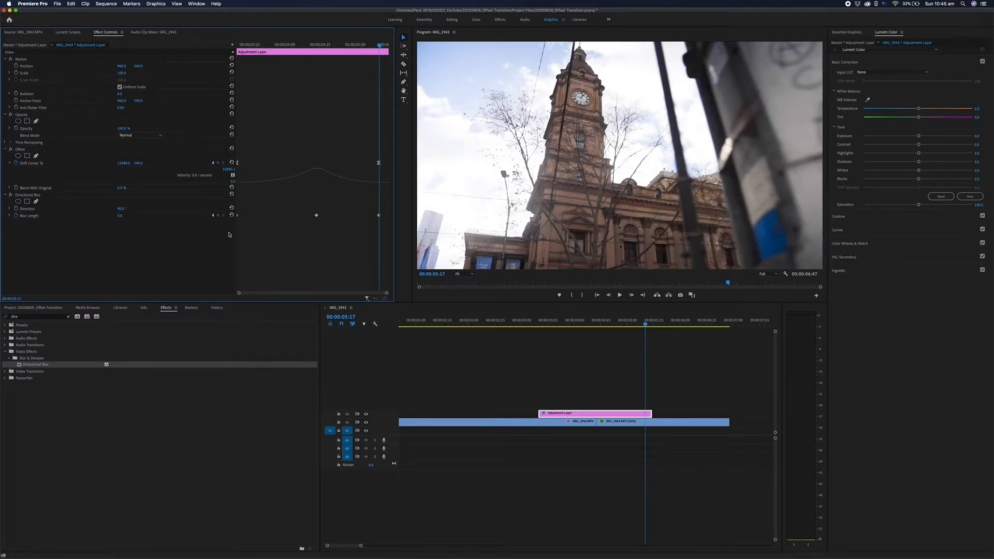
Preview the transition with the animated blur and check how the blur builds up at the start of the adjustment layer
click(238, 165)
click(517, 321)
key(space)
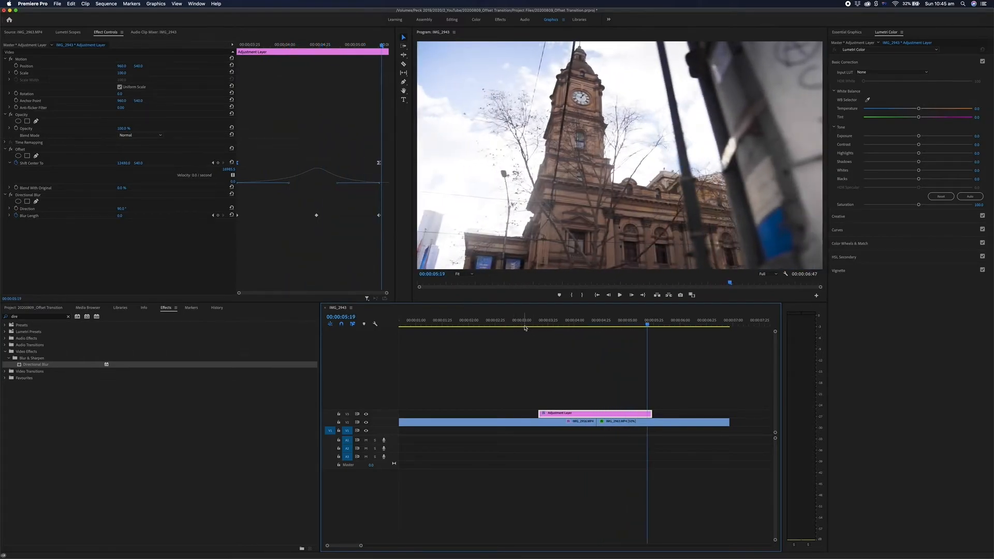
click(531, 324)
mouse_move(533, 325)
mouse_down()
mouse_move(571, 327)
mouse_move(544, 337)
mouse_up()
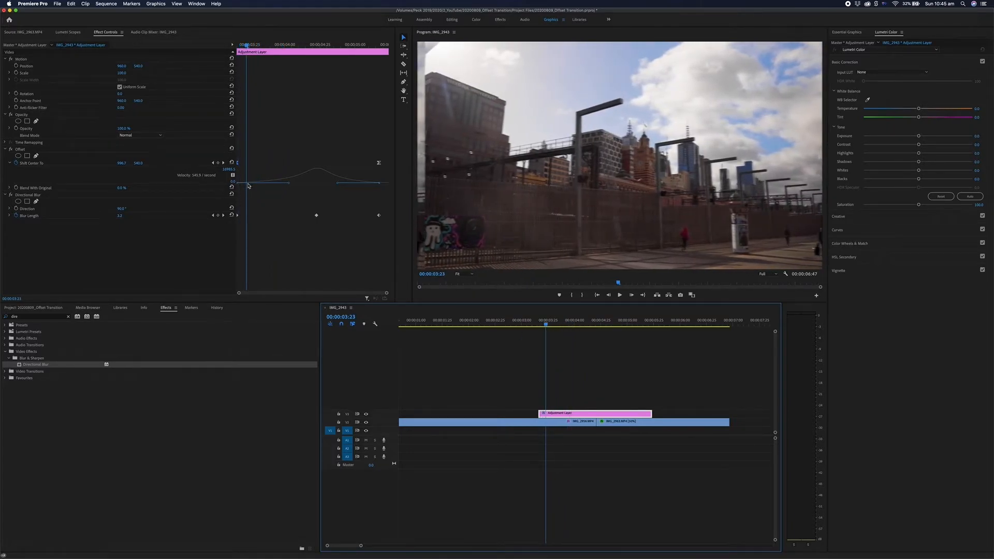
Apply Ease Out to the first Blur Length keyframe, slightly lengthen its graph handle, and preview the transition
click(294, 165)
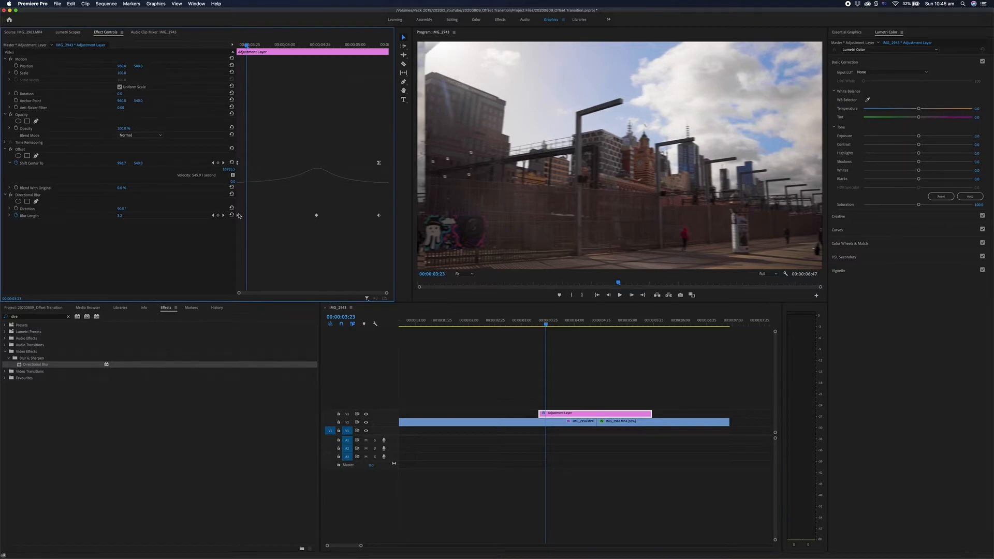
click(9, 216)
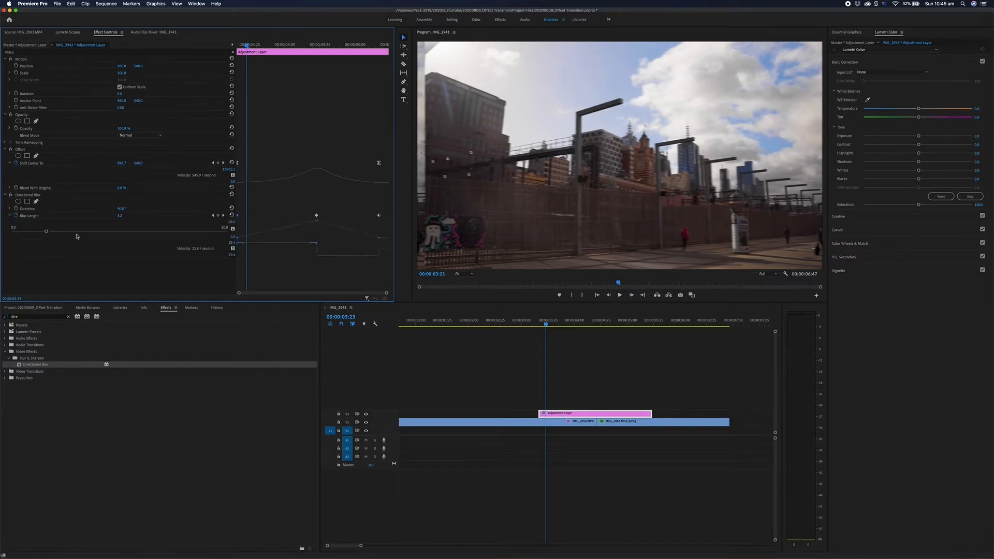
right_click(239, 219)
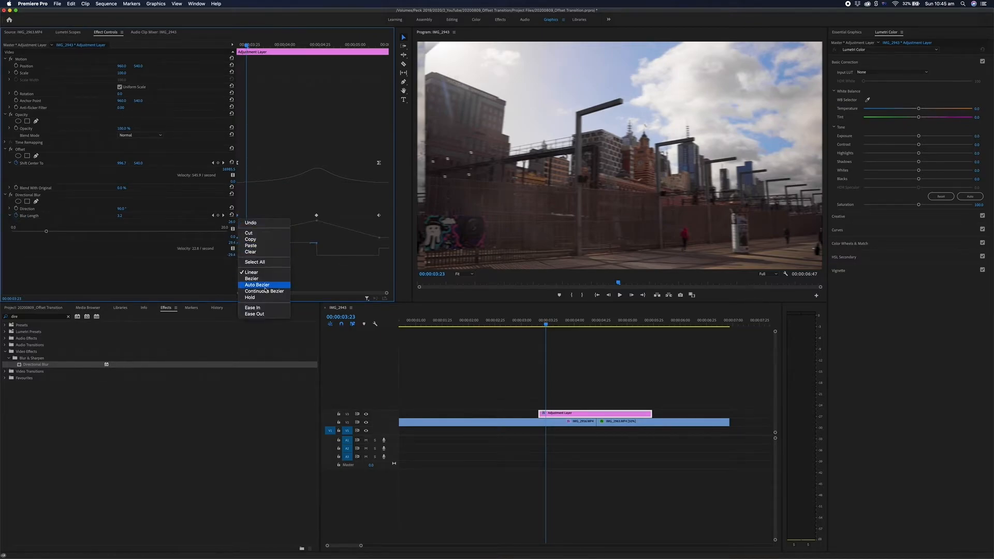
click(268, 314)
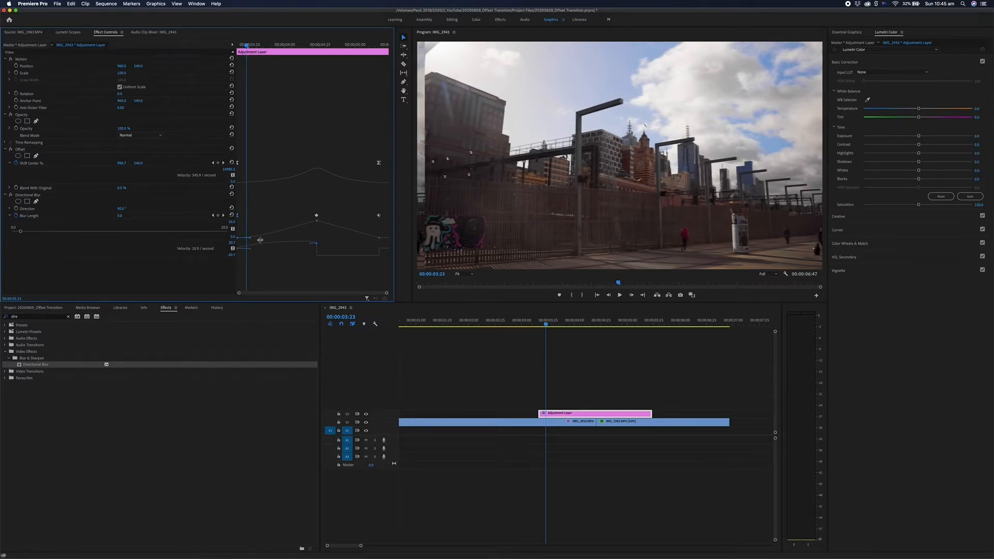
drag(250, 237, 253, 237)
click(539, 321)
key(space)
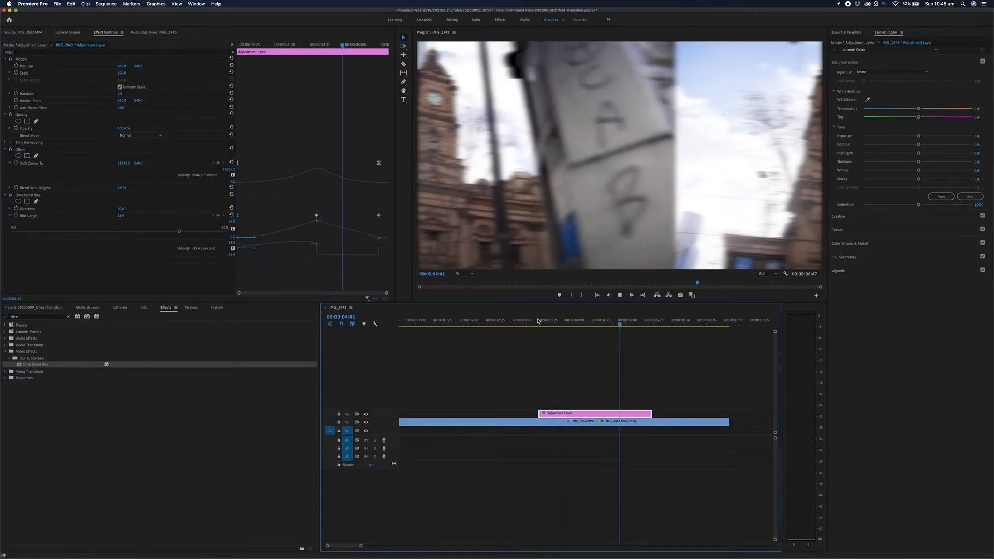
key(space)
Ease the last Blur Length keyframe with a slightly longer handle and smooth the middle keyframe with Bezier interpolation
right_click(381, 216)
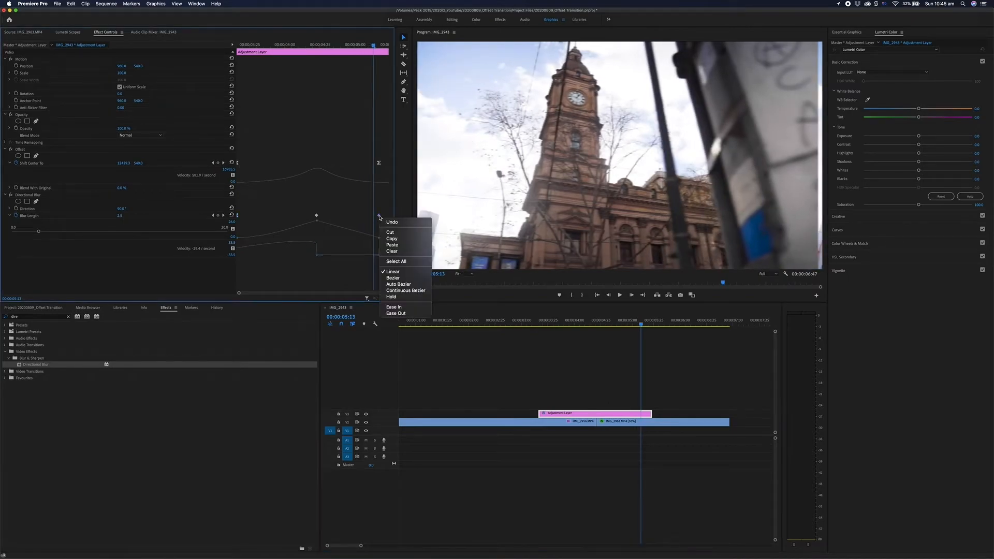
click(409, 314)
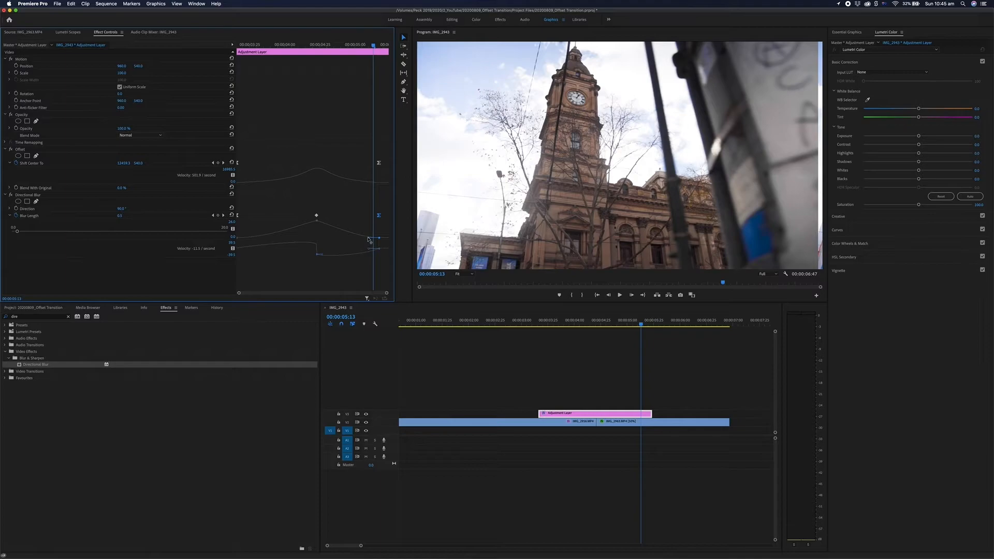
drag(368, 239, 365, 239)
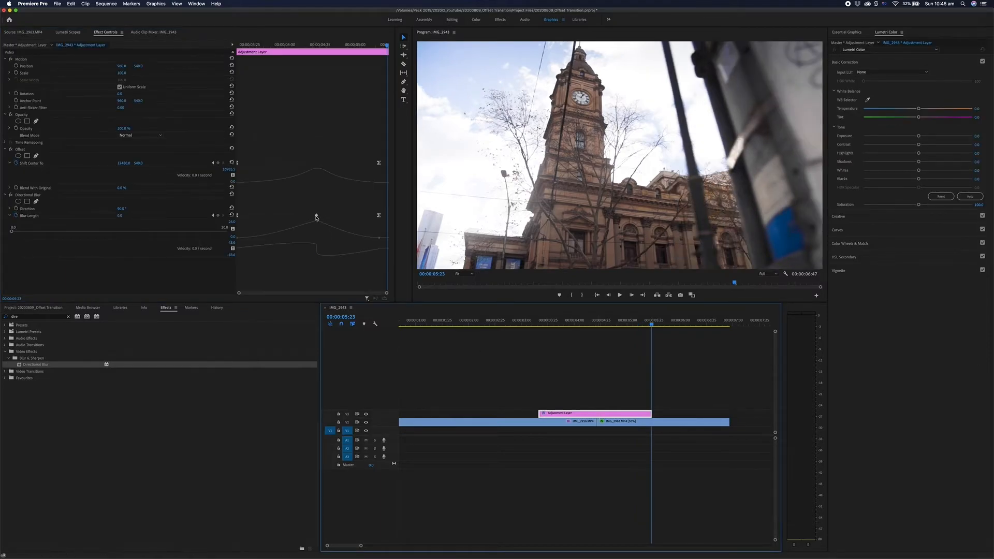
right_click(317, 216)
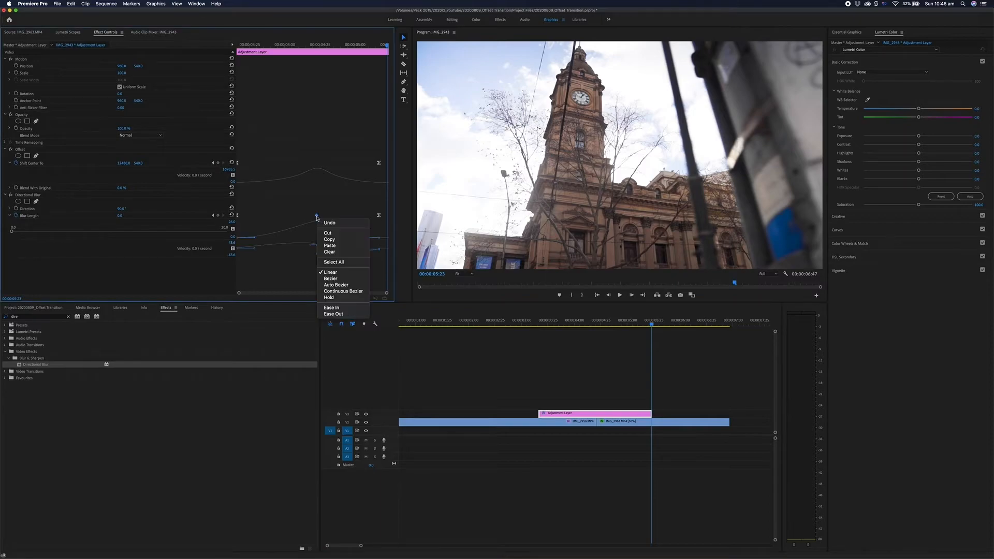
click(345, 279)
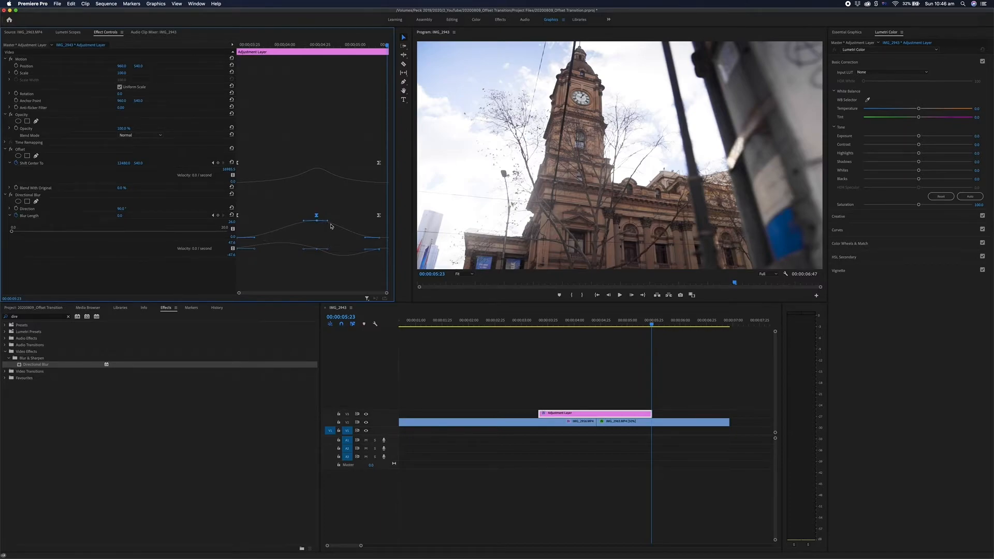
Play the transition repeatedly and scrub through its first half to examine the eased motion blur
click(515, 321)
key(space)
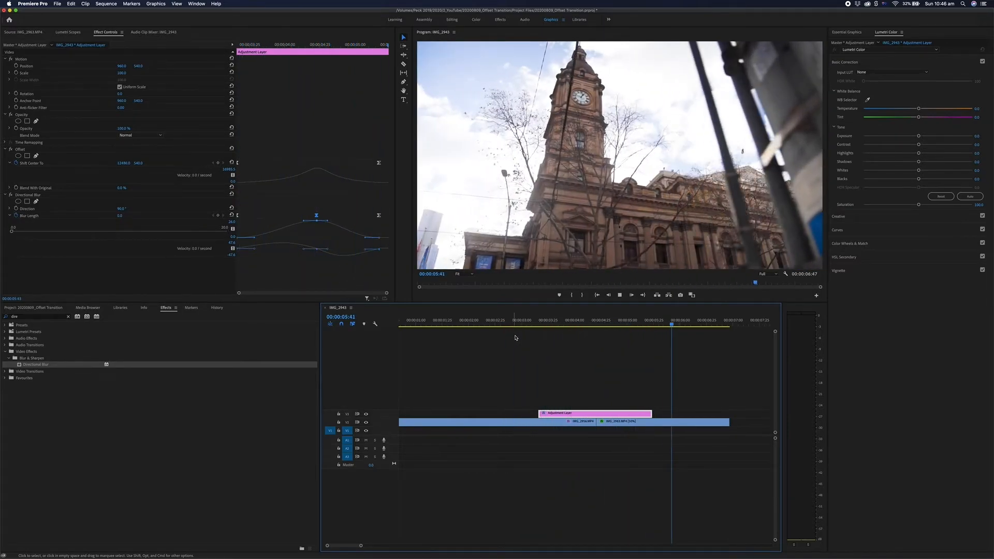
click(518, 321)
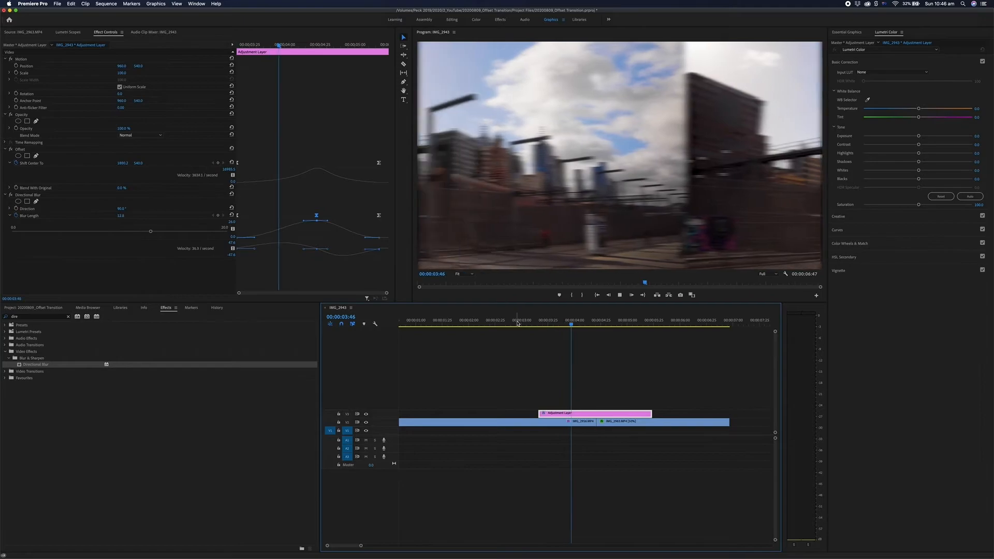
key(space)
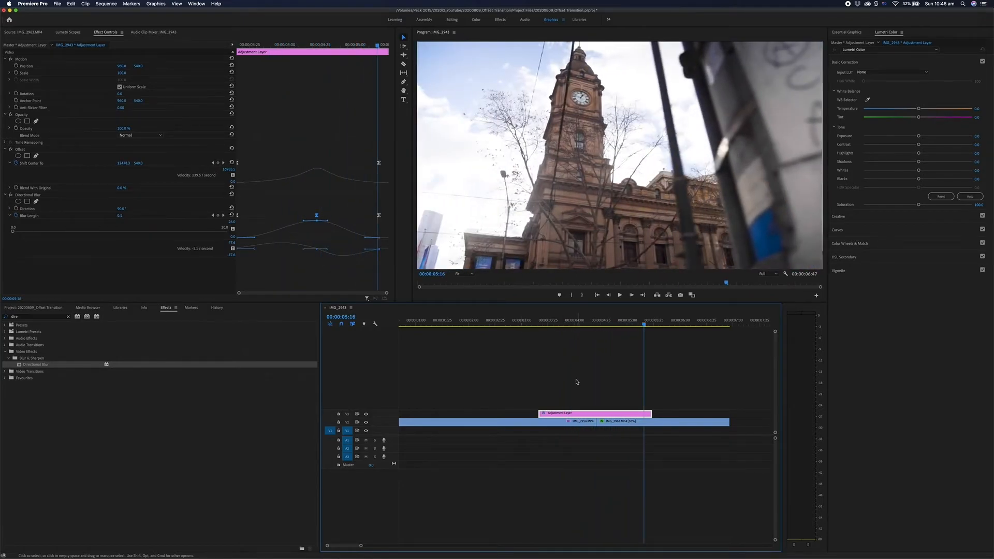
click(546, 322)
key(space)
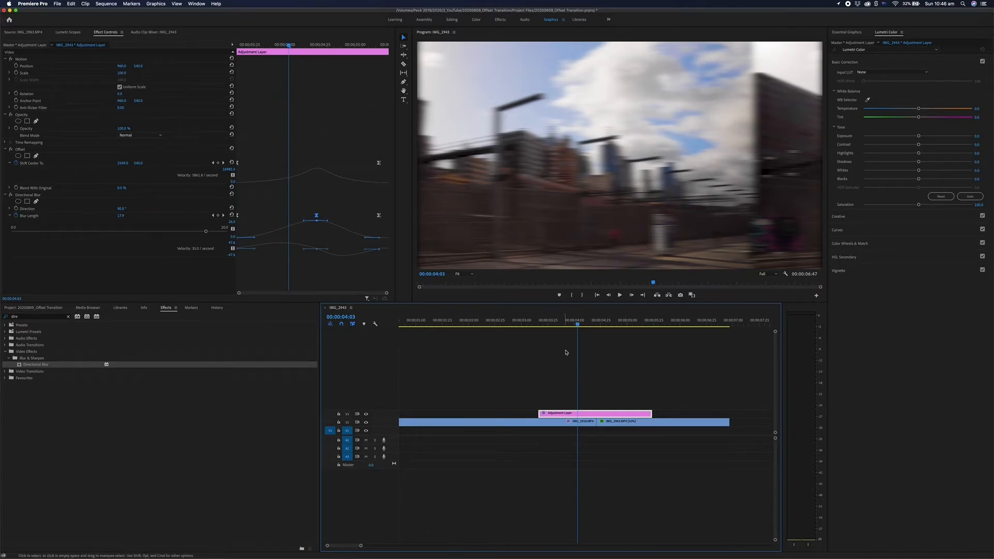
key(space)
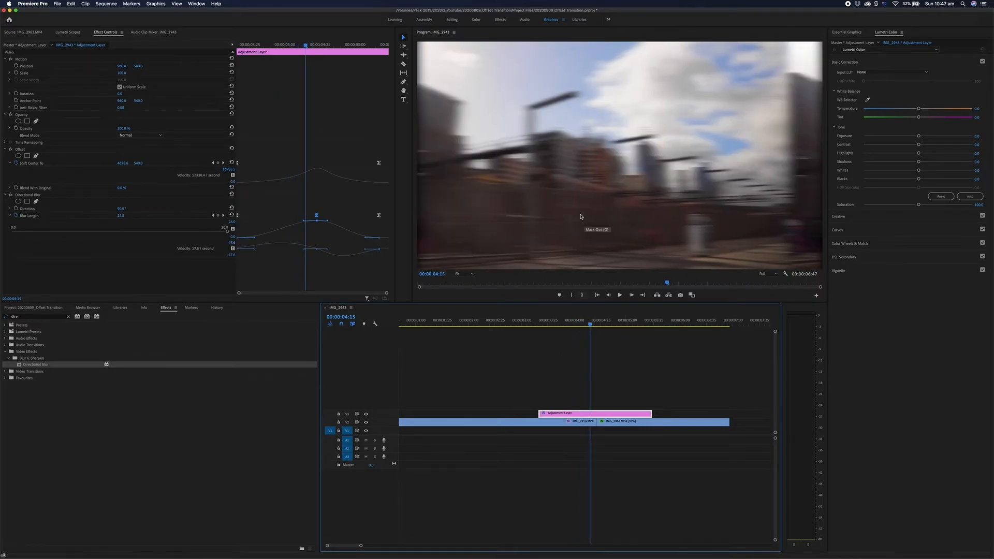
click(556, 324)
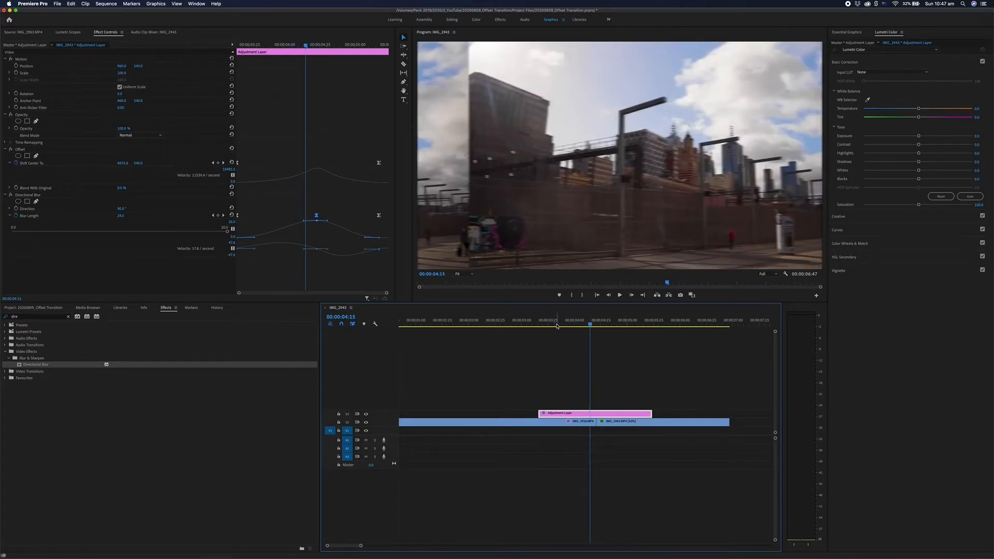
drag(556, 326, 582, 328)
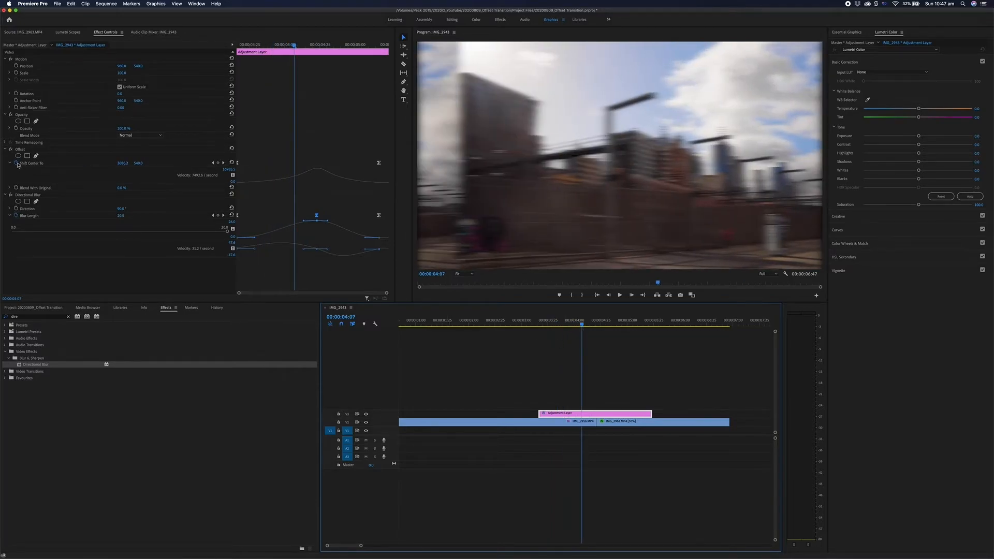
Remove the Offset's Shift Center To keyframes, reset its horizontal value to 960, and disable the Directional Blur
click(16, 164)
click(557, 295)
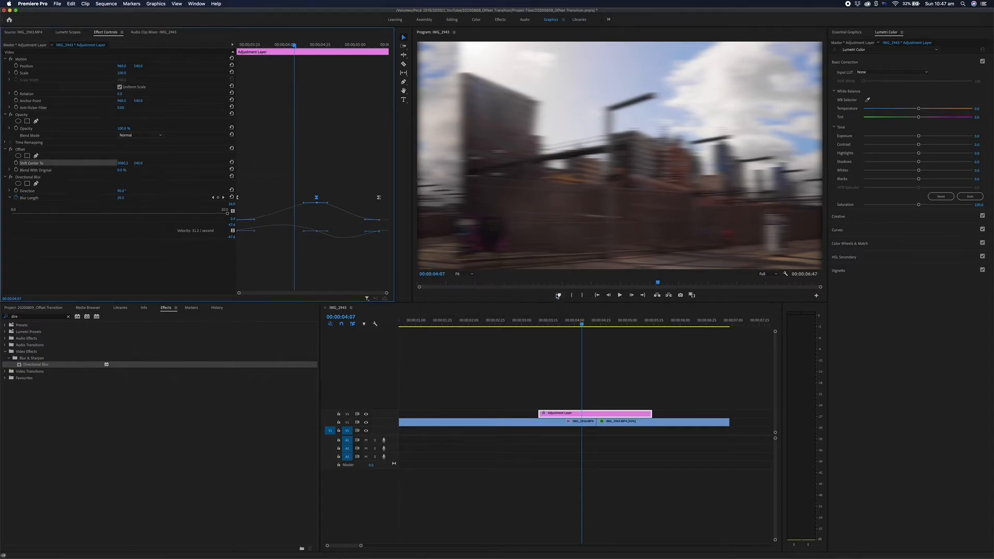
click(124, 164)
text(960)
key(Return)
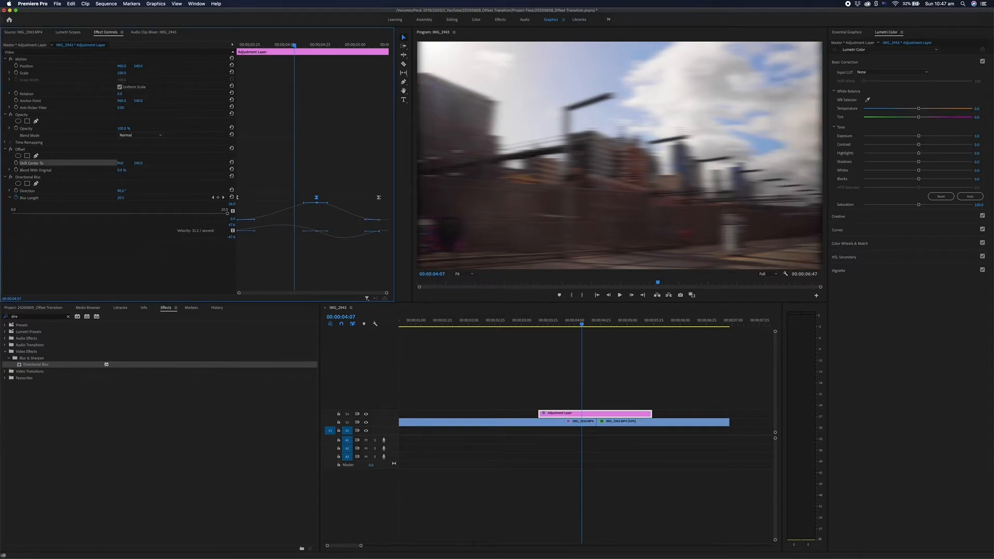
click(11, 177)
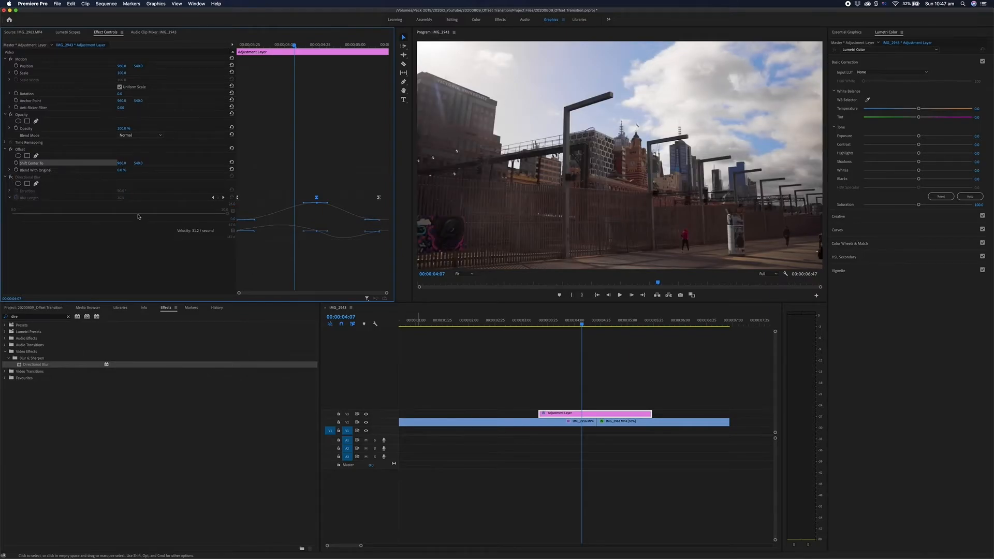
Keyframe Shift Center To at the adjustment layer's start, greatly increase its vertical value near the end, and preview the vertical offset
mouse_move(582, 324)
mouse_down()
mouse_move(555, 324)
mouse_move(596, 332)
mouse_up()
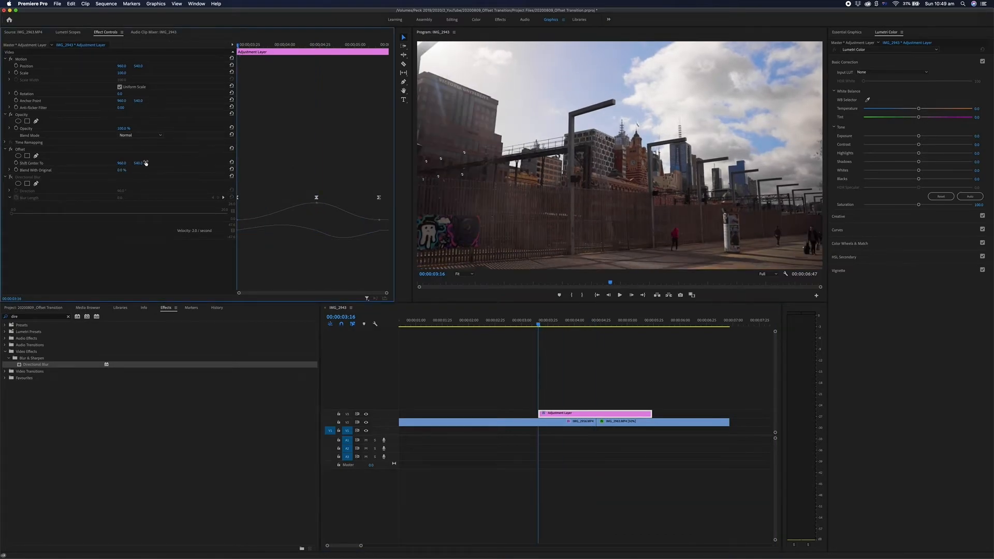
click(16, 163)
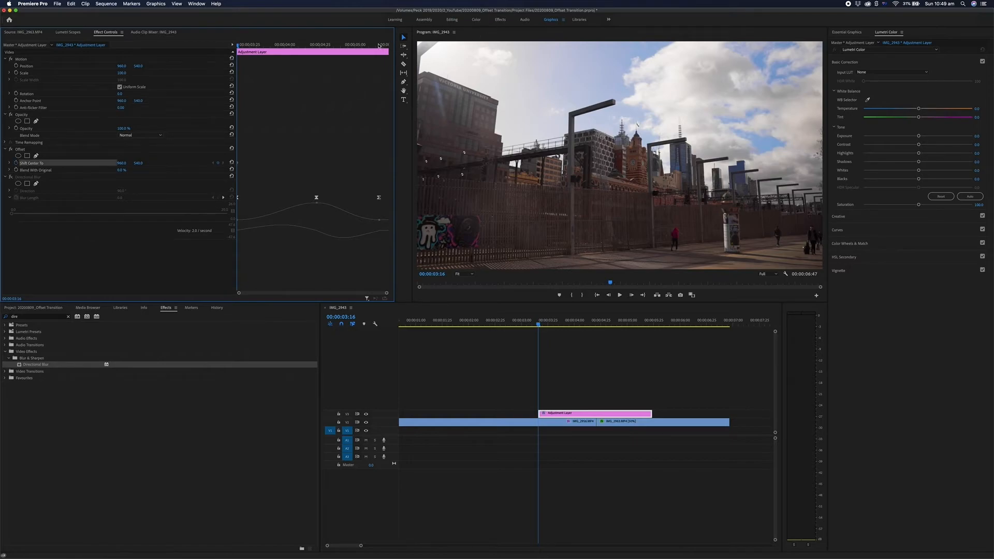
click(383, 46)
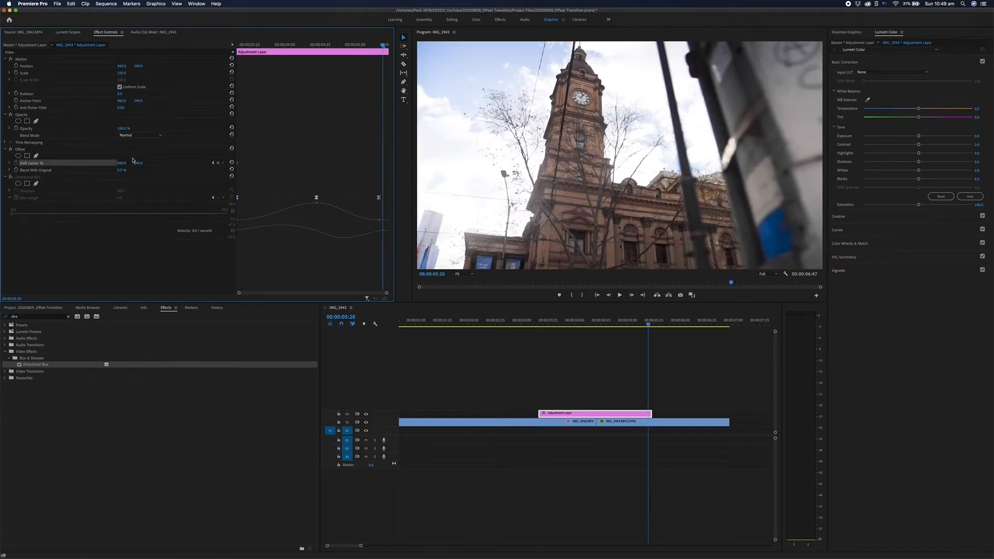
drag(137, 164, 235, 163)
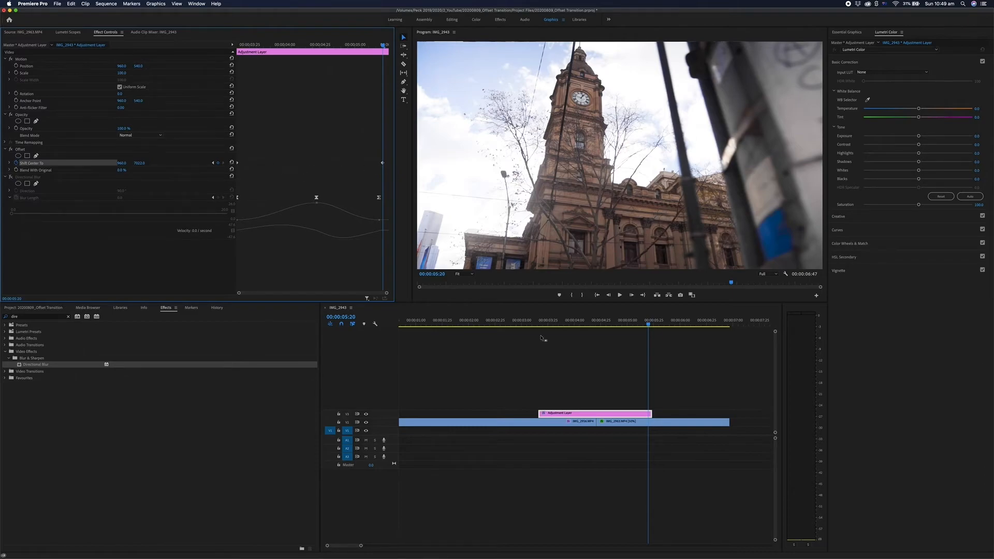
click(521, 322)
key(space)
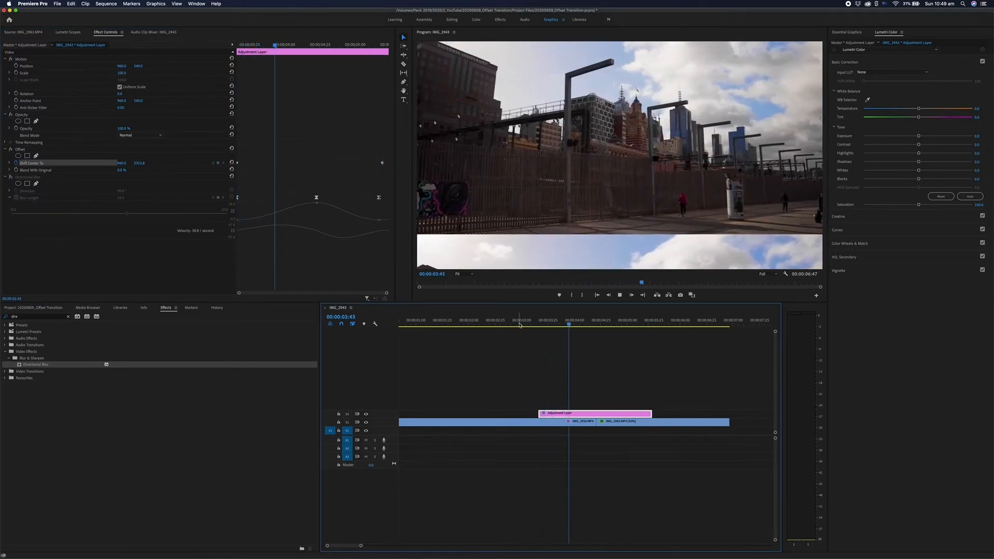
Apply Ease Out to the first Shift Center To keyframe and Ease In to the last one
click(531, 323)
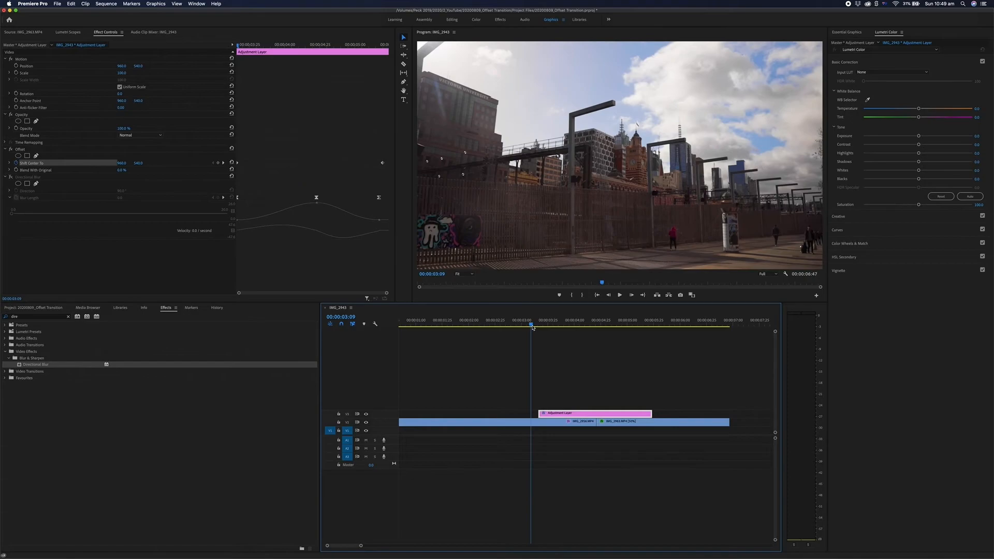
key(space)
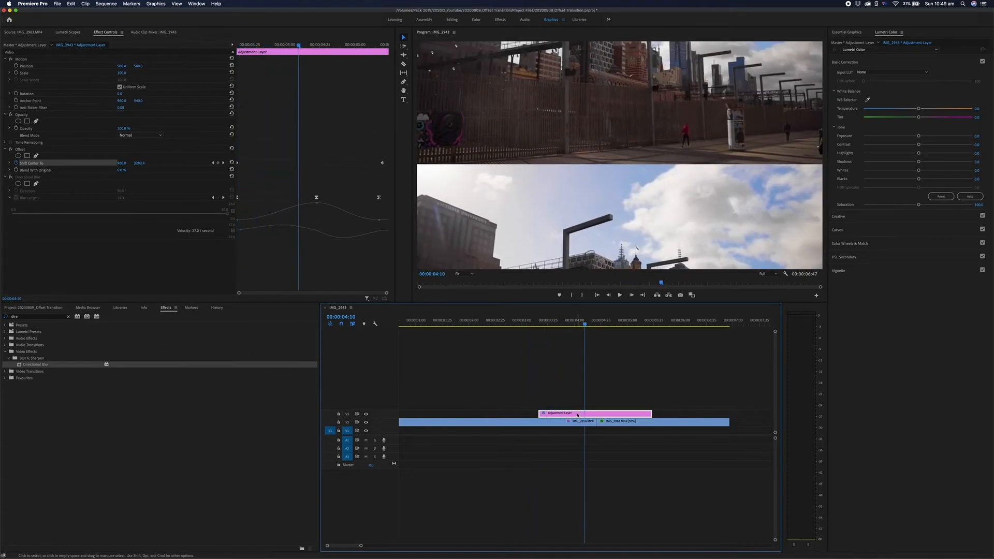
right_click(238, 165)
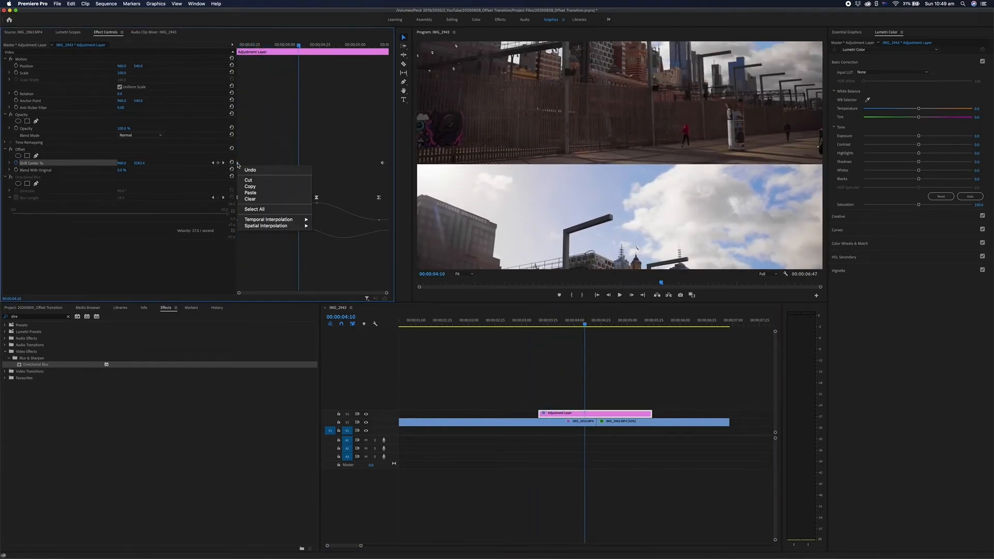
mouse_move(276, 224)
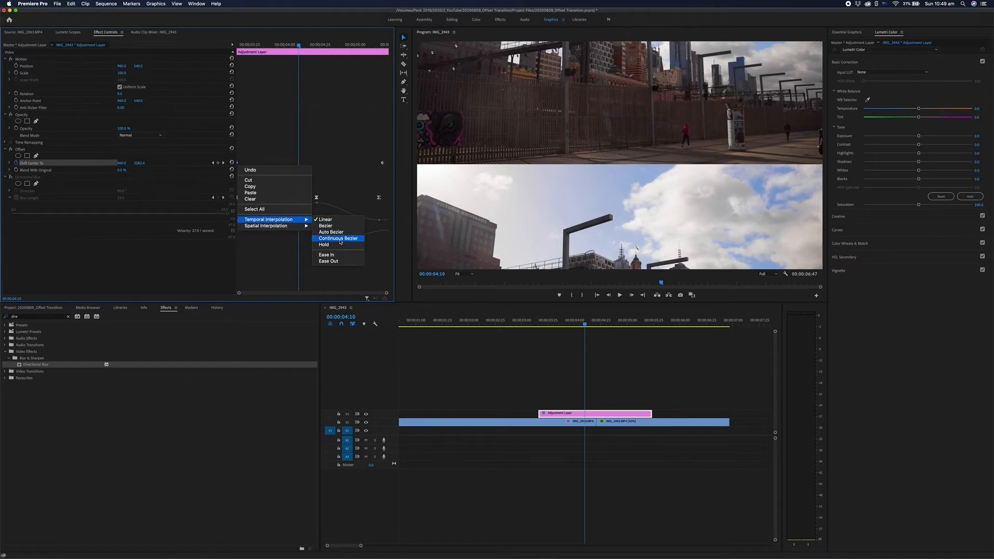
click(328, 261)
right_click(383, 163)
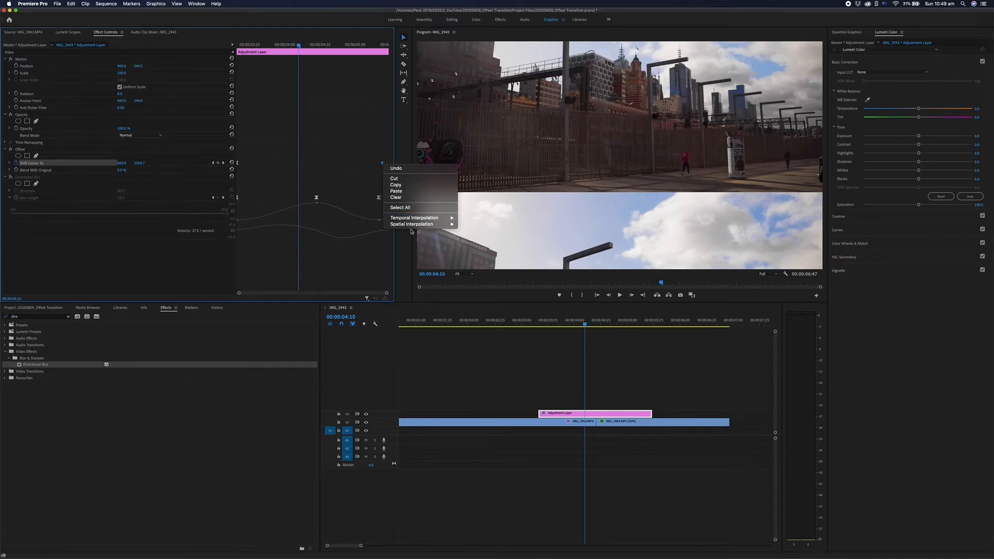
mouse_move(446, 218)
click(475, 254)
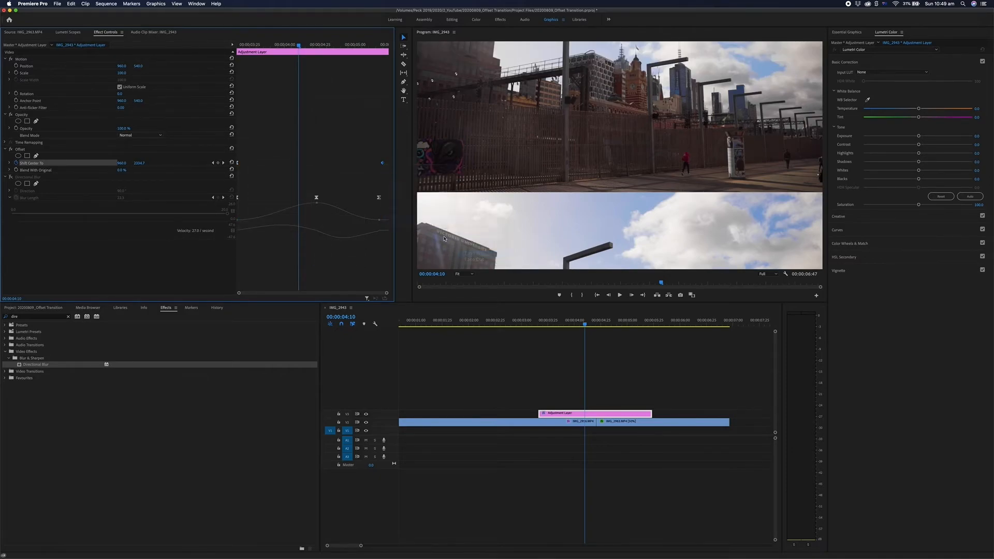
Lengthen both velocity handles of the Shift Center To keyframes toward the middle for a steeper curve, and play the transition
click(10, 163)
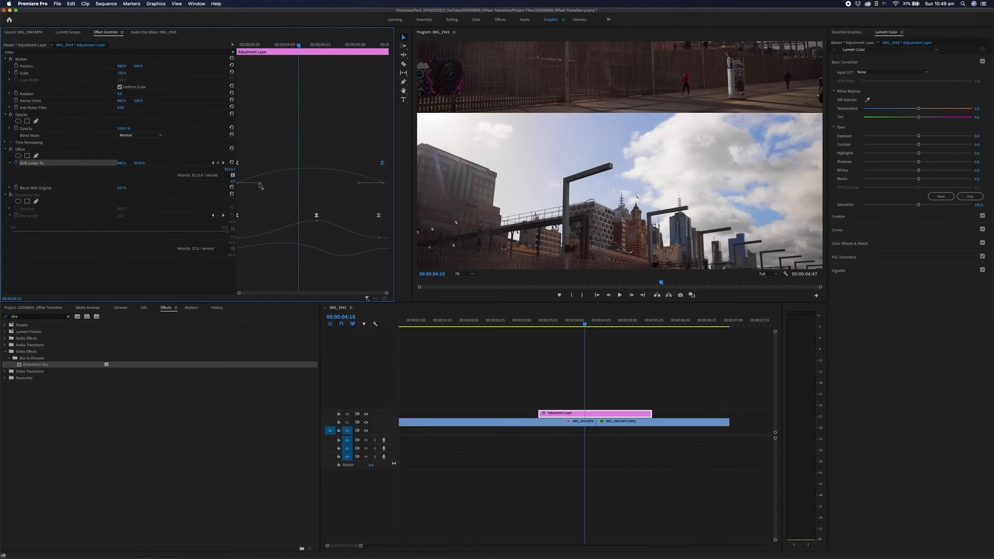
drag(261, 183, 281, 184)
drag(361, 185, 340, 185)
click(530, 323)
key(space)
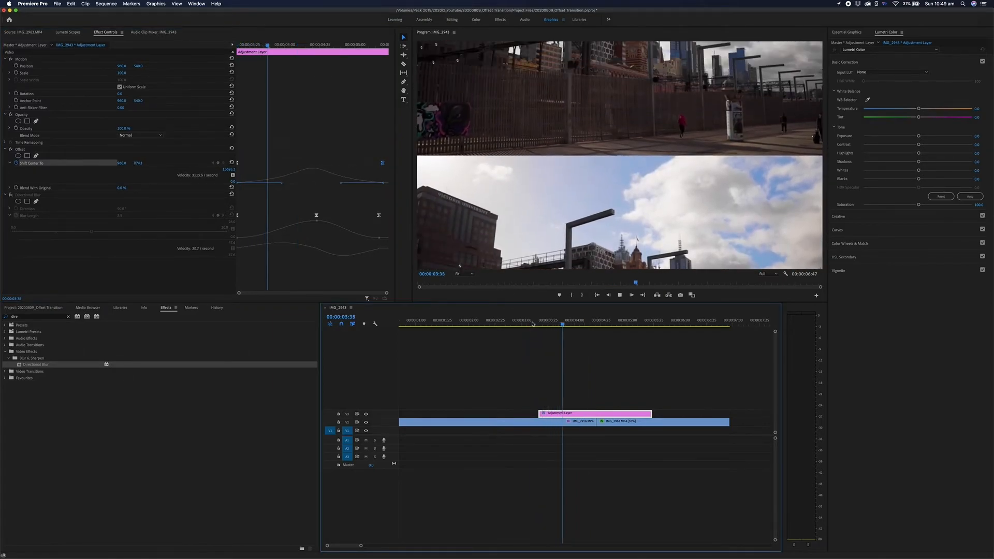
key(space)
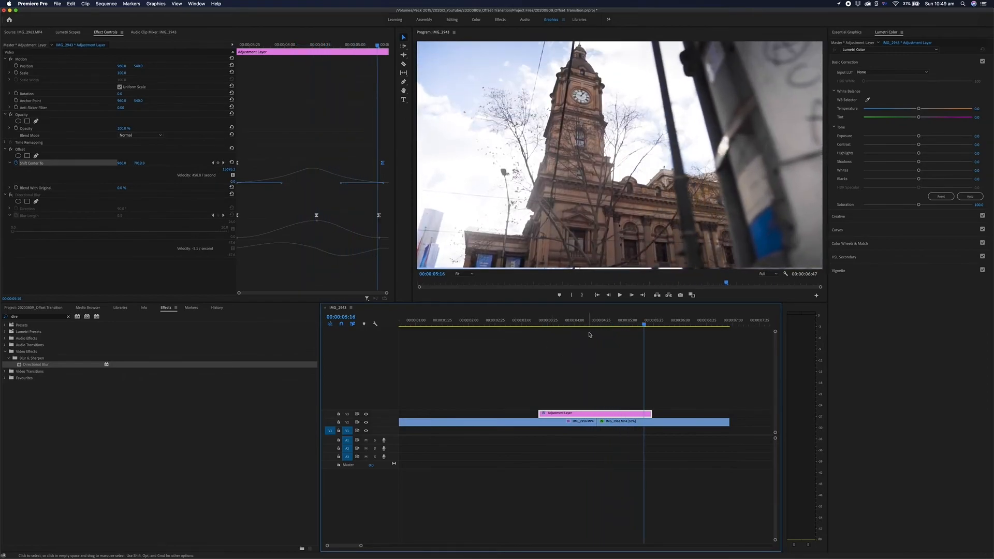
click(535, 324)
key(space)
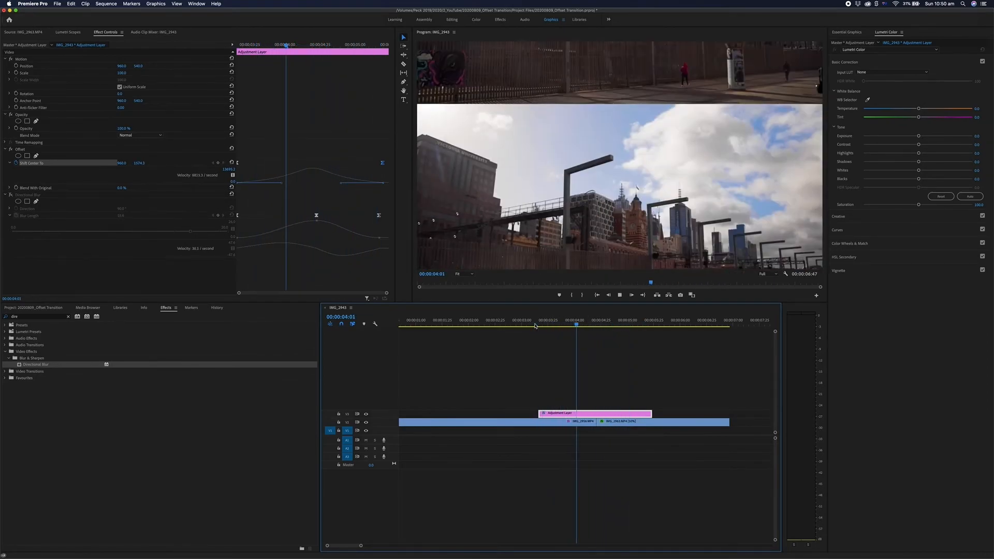
click(535, 324)
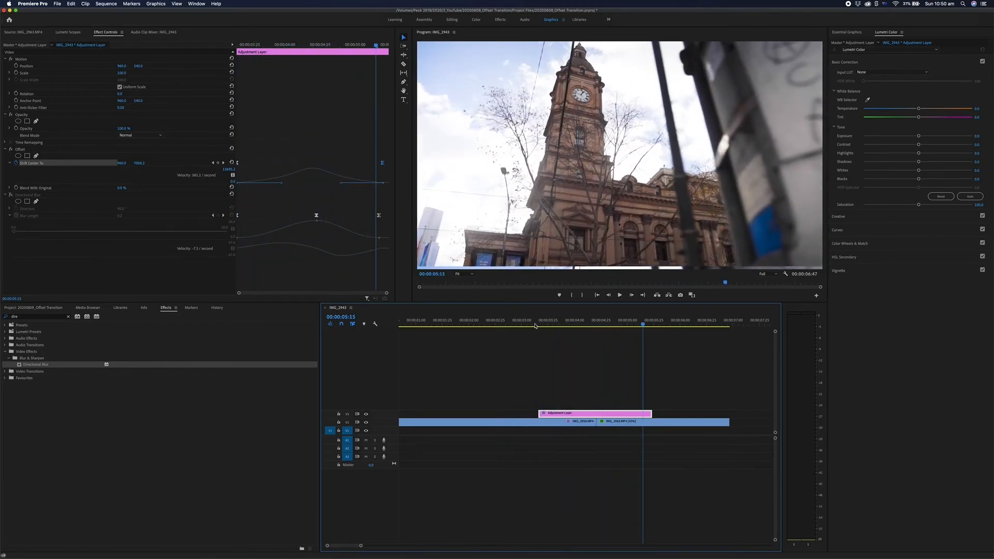
Increase the vertical Shift Center To value further at the last keyframe, and replay the faster vertical offset
drag(381, 46, 383, 48)
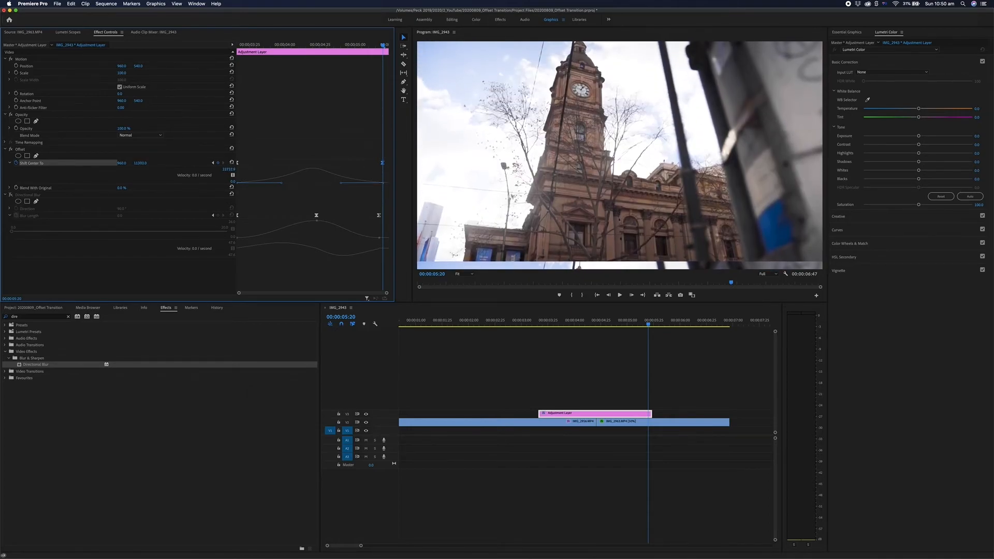
click(528, 324)
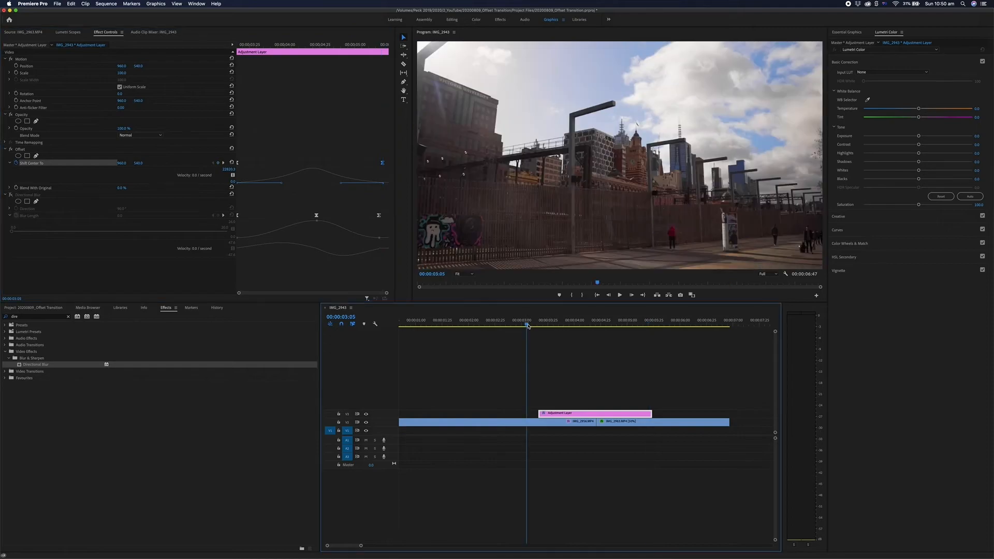
key(space)
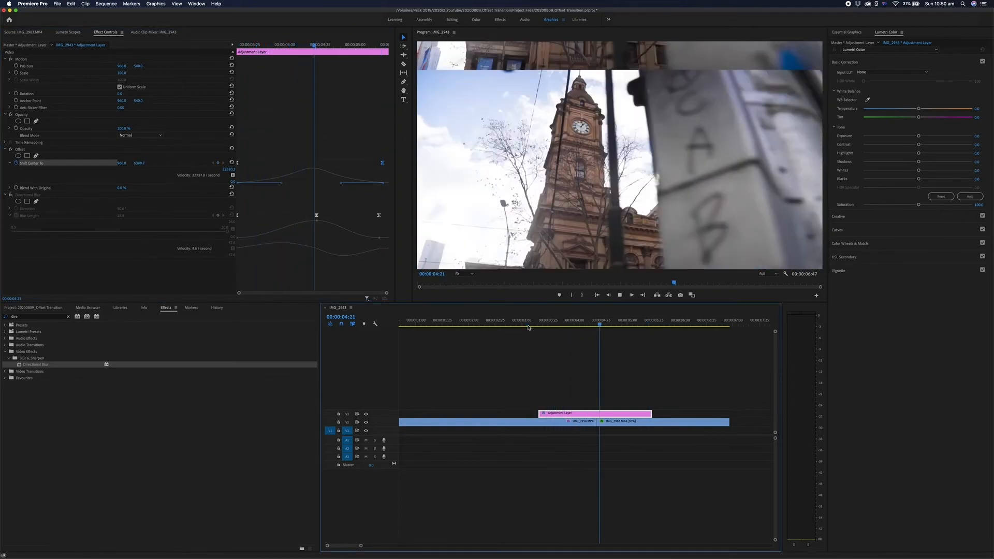
key(space)
click(541, 325)
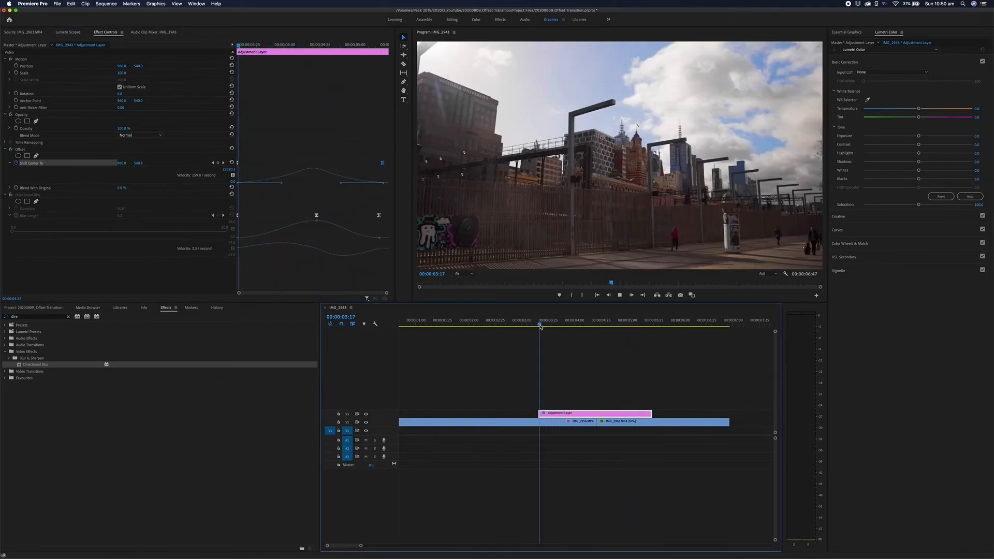
key(space)
key(space)
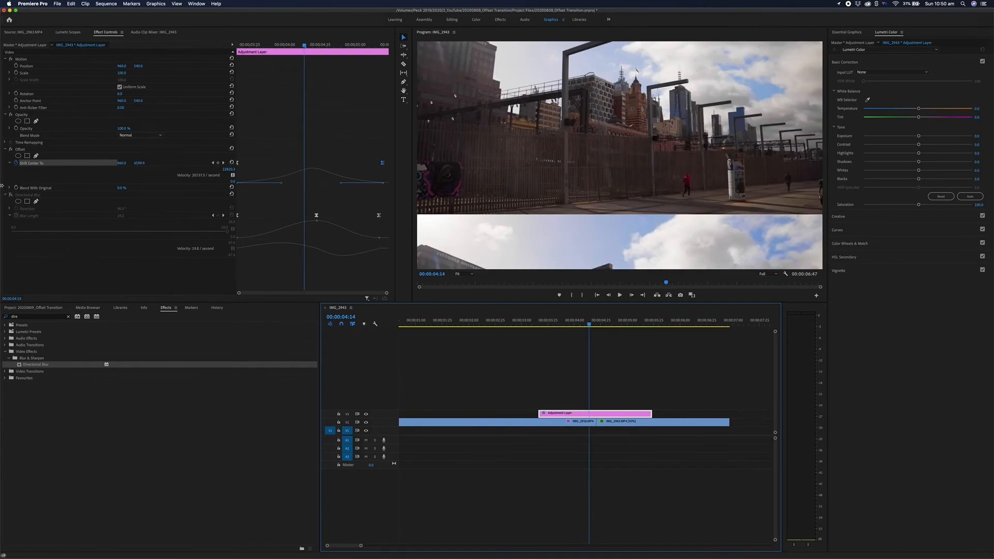
Re-enable the Directional Blur on the adjustment layer and check the blur's direction during the vertical movement
click(10, 195)
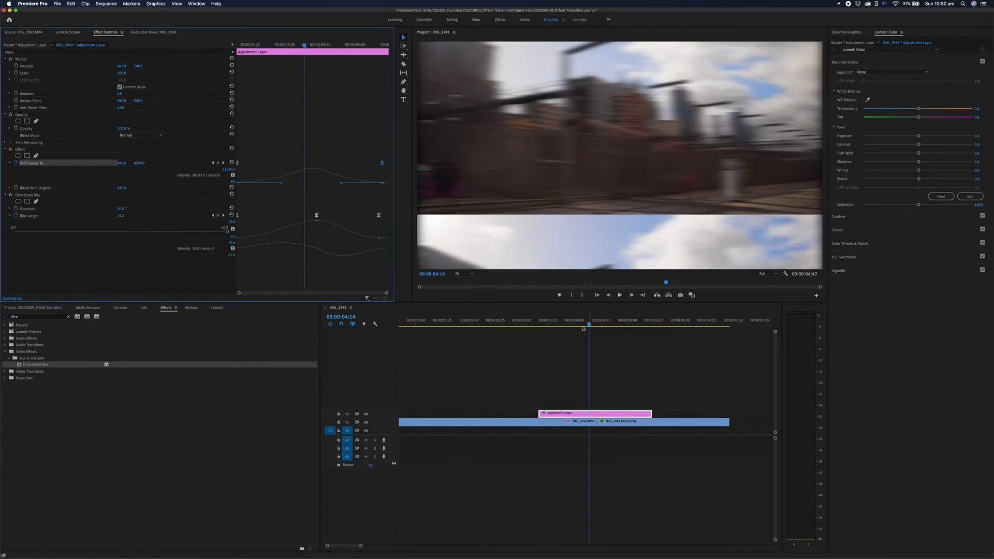
click(535, 323)
key(space)
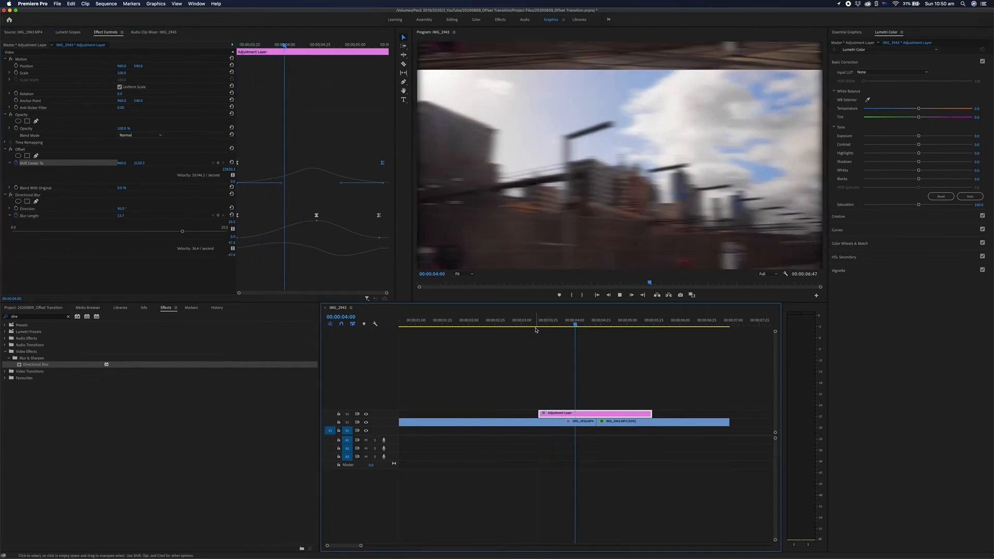
key(space)
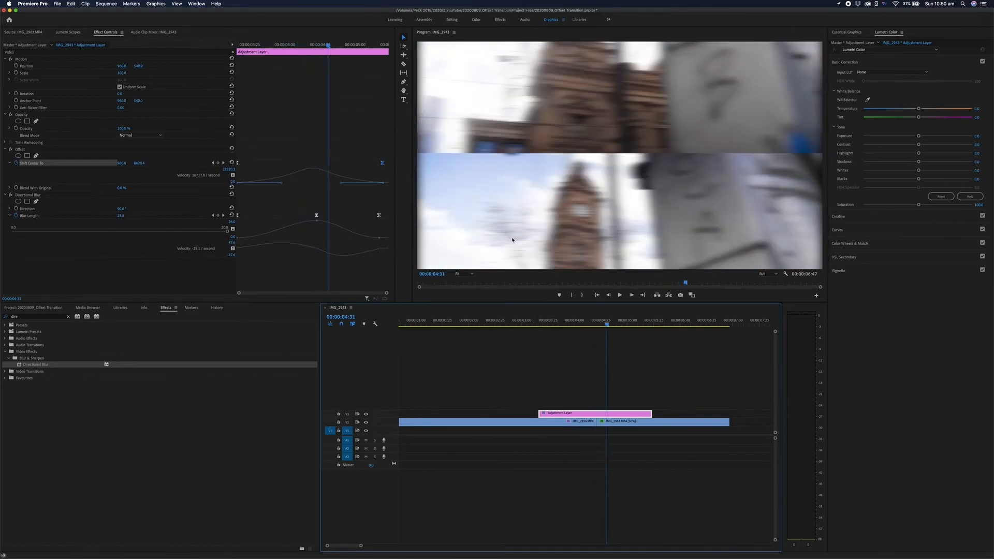
drag(568, 325, 571, 325)
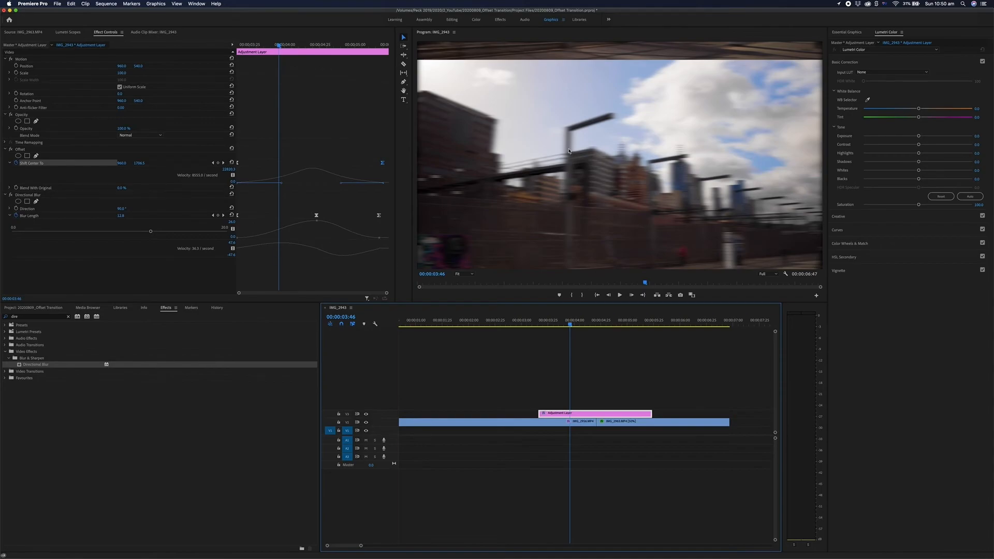
Set the Directional Blur's Direction to 0° and play the vertical transition
click(120, 209)
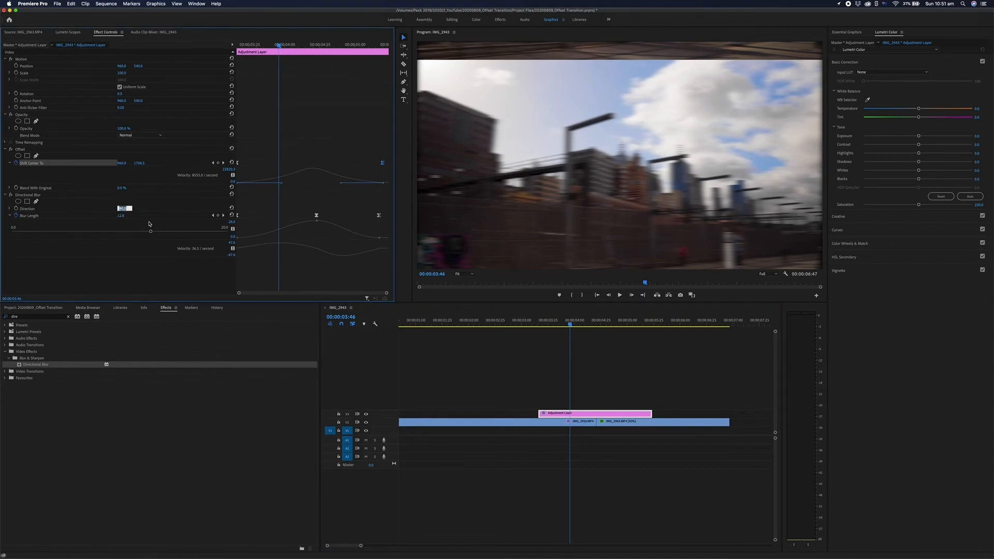
text(0)
key(Return)
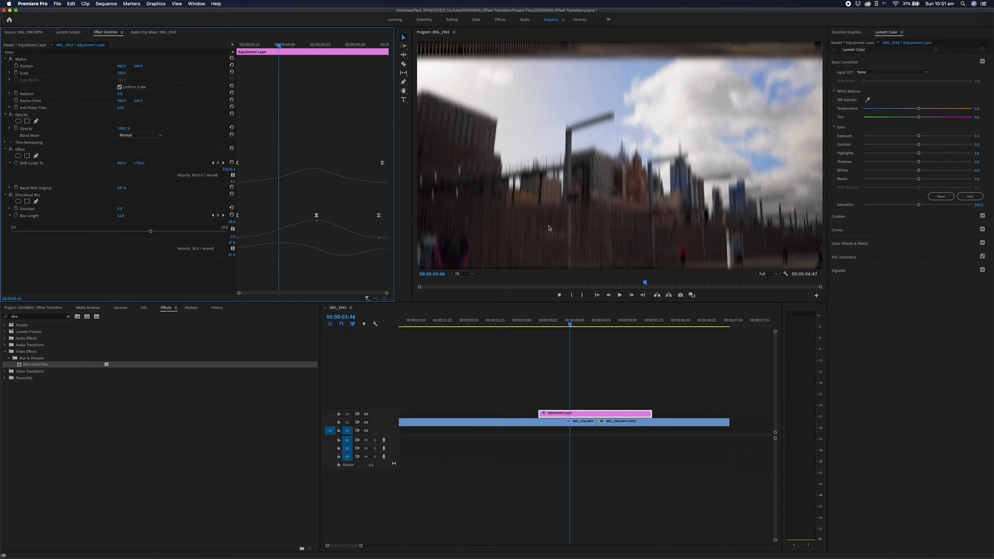
click(519, 320)
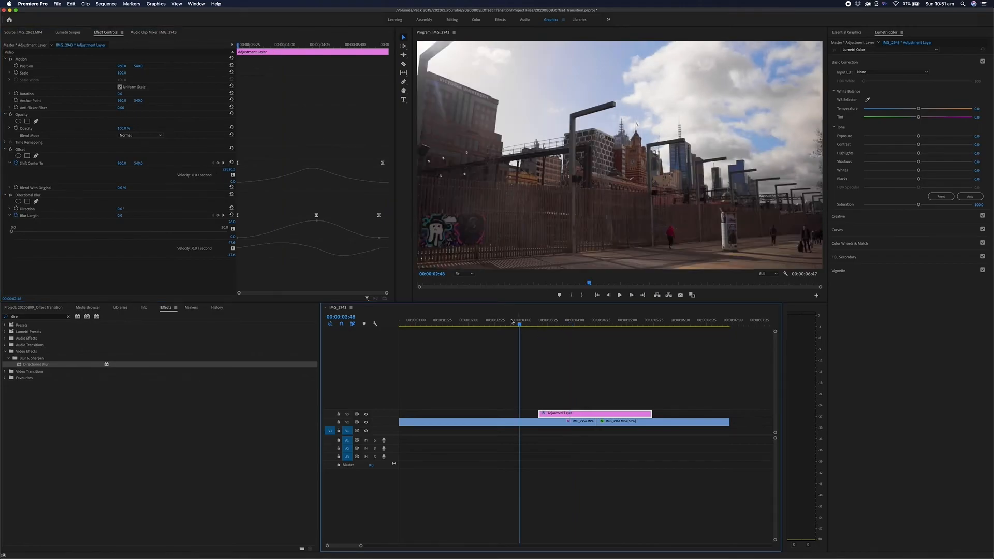
key(space)
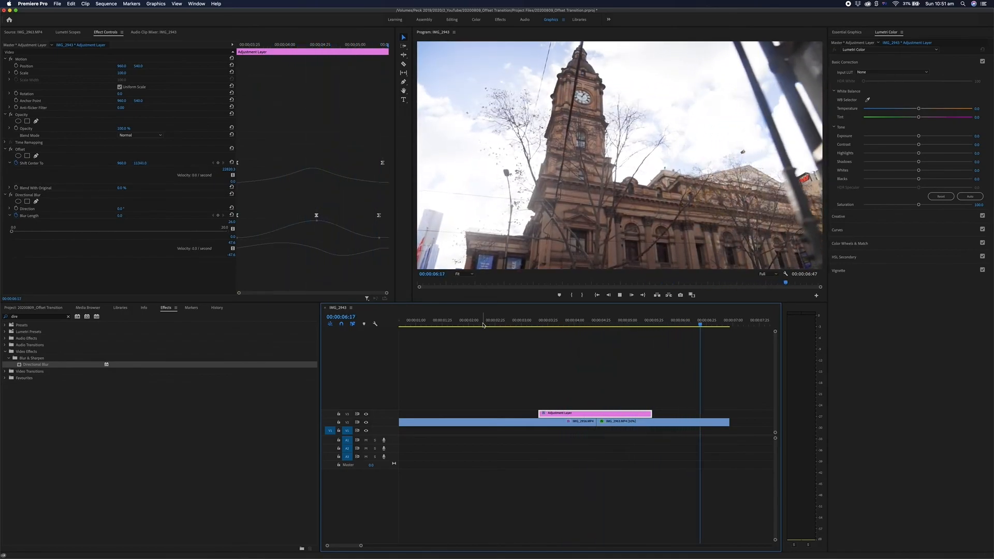
key(space)
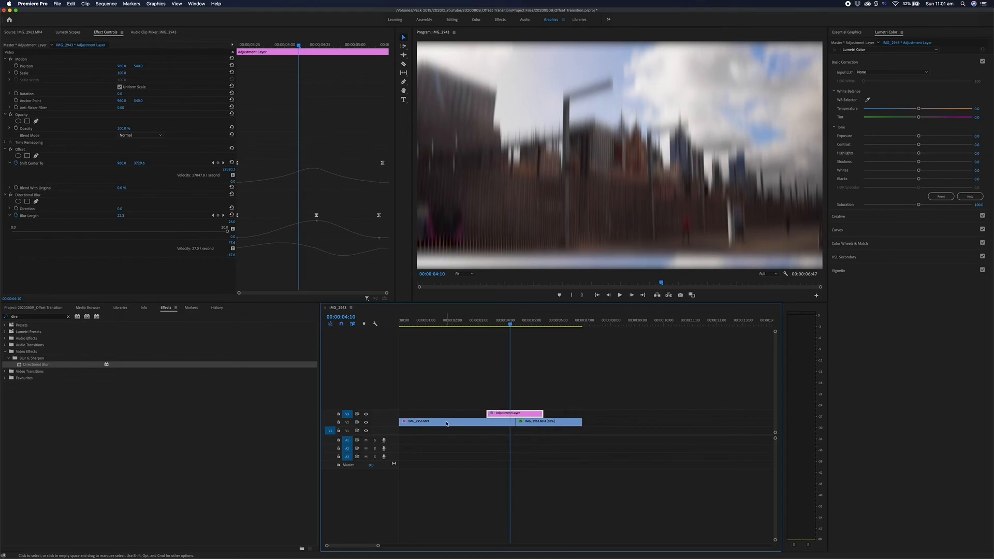
Duplicate the first clip to the end of the sequence and place a copy of the adjustment layer over the new cut
drag(438, 424, 620, 422)
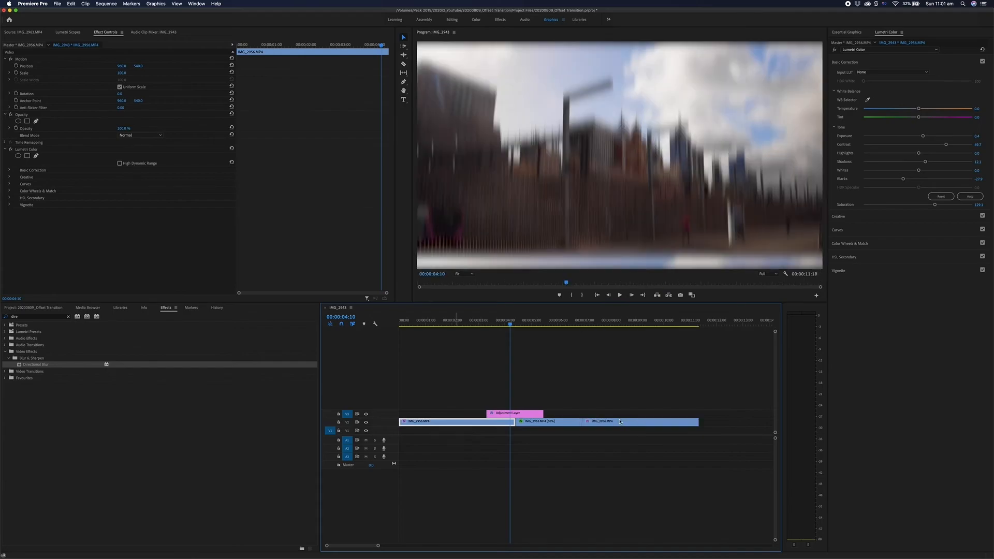
click(512, 415)
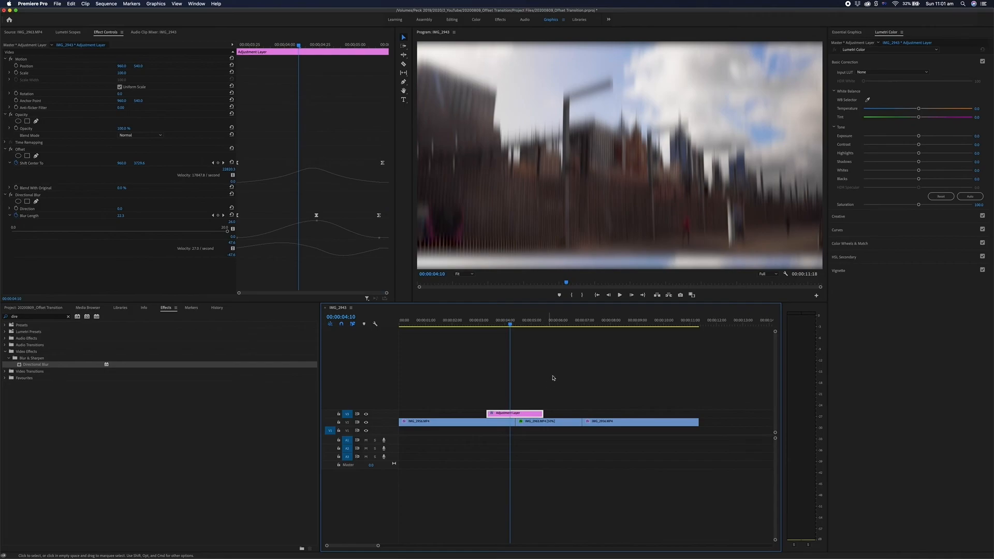
click(570, 327)
key(super+v)
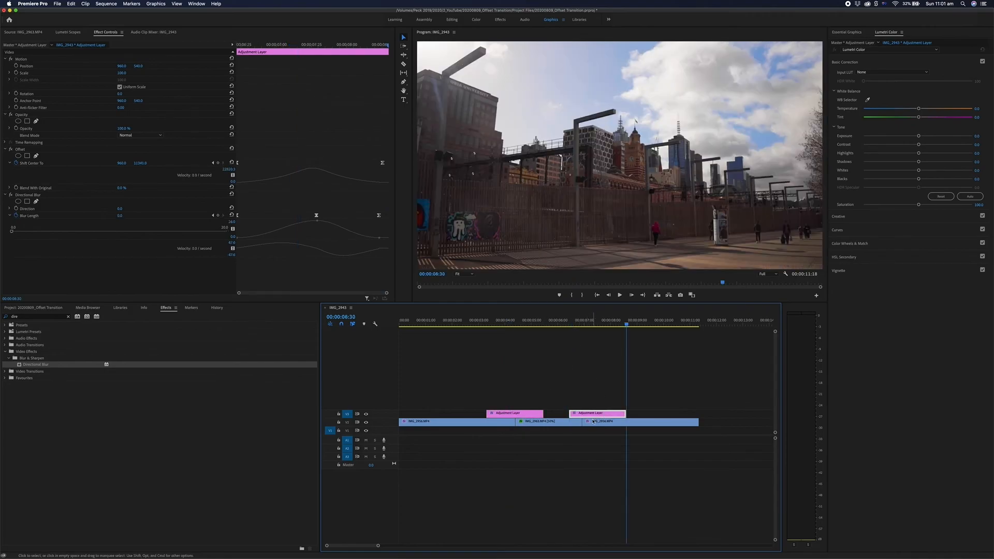
drag(594, 416, 584, 416)
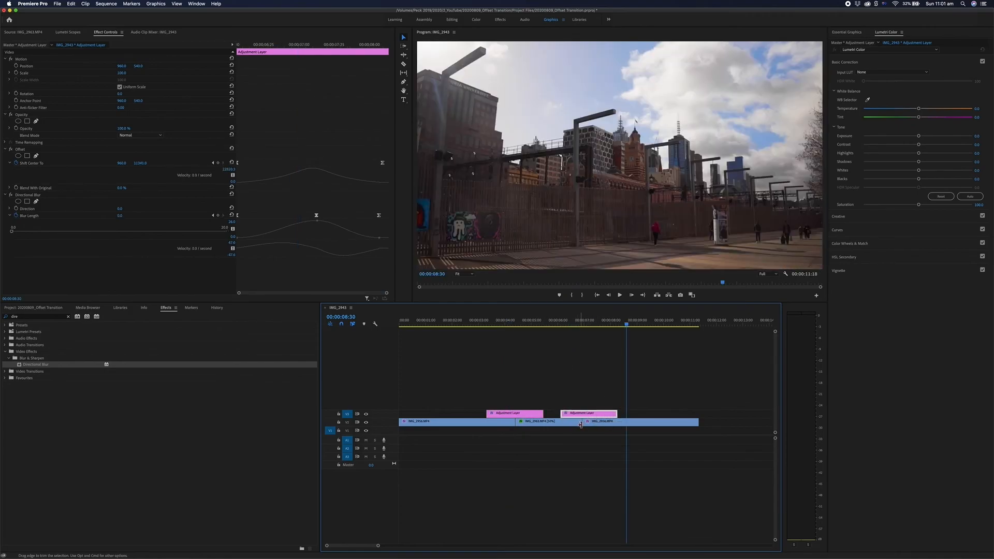
Play the copied transition over the second cut, and replay the sequence from the first transition
click(562, 325)
key(space)
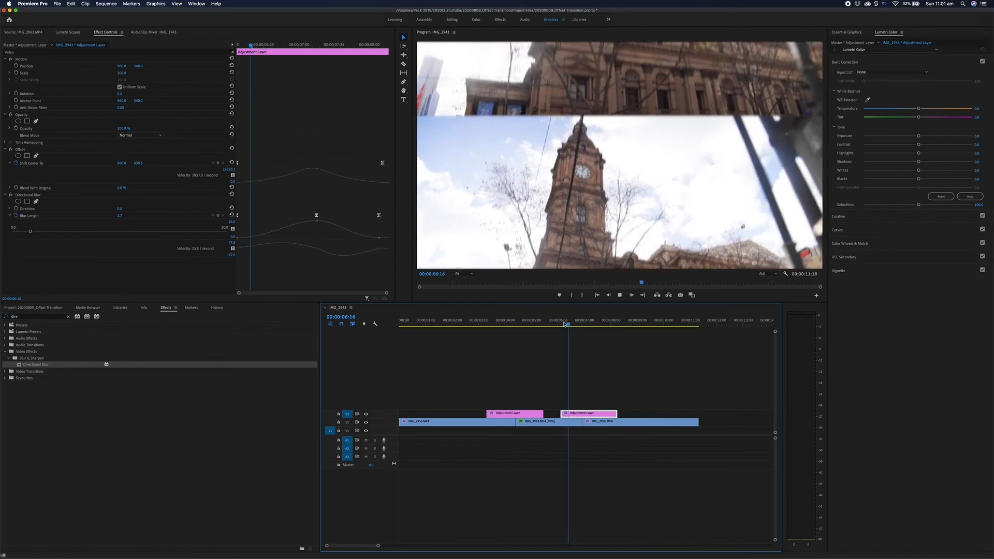
key(space)
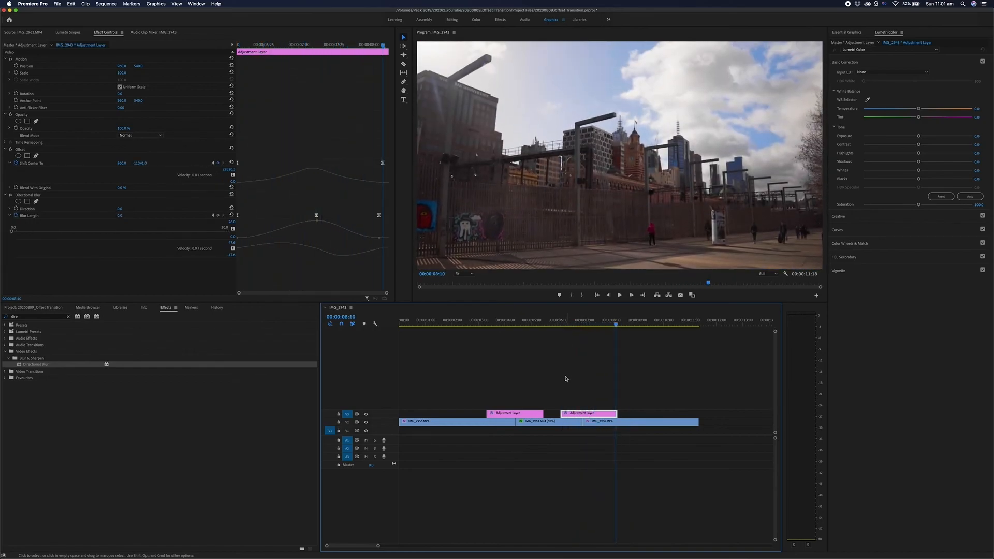
click(500, 325)
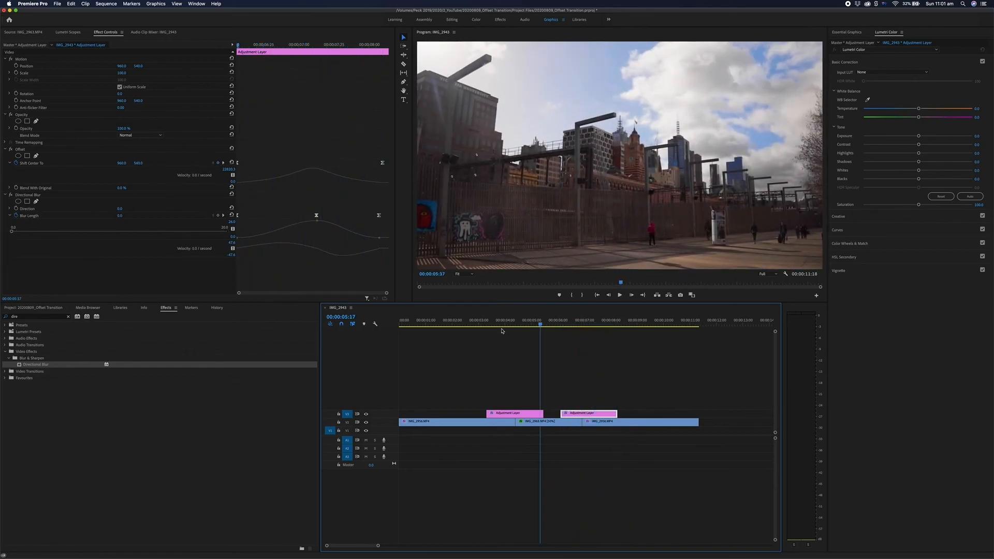
key(space)
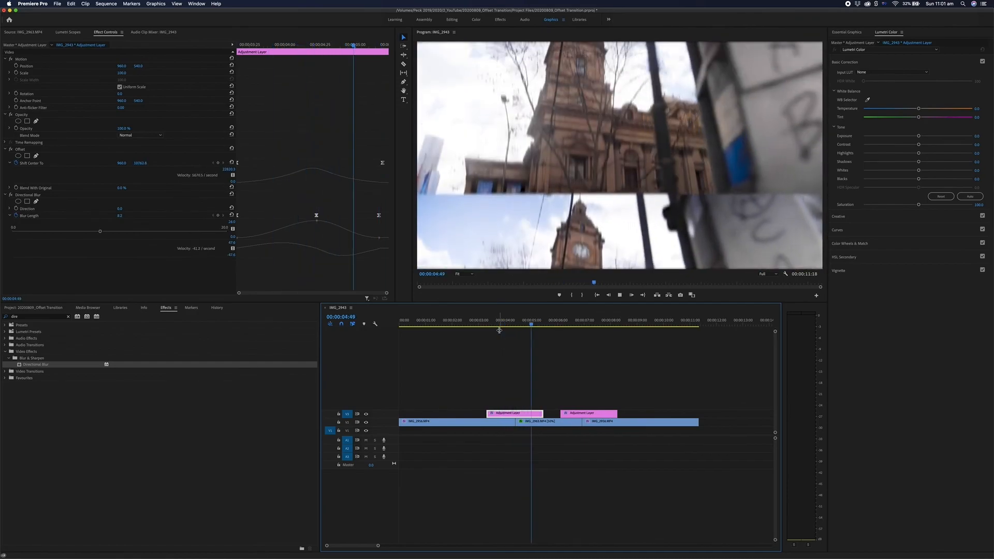